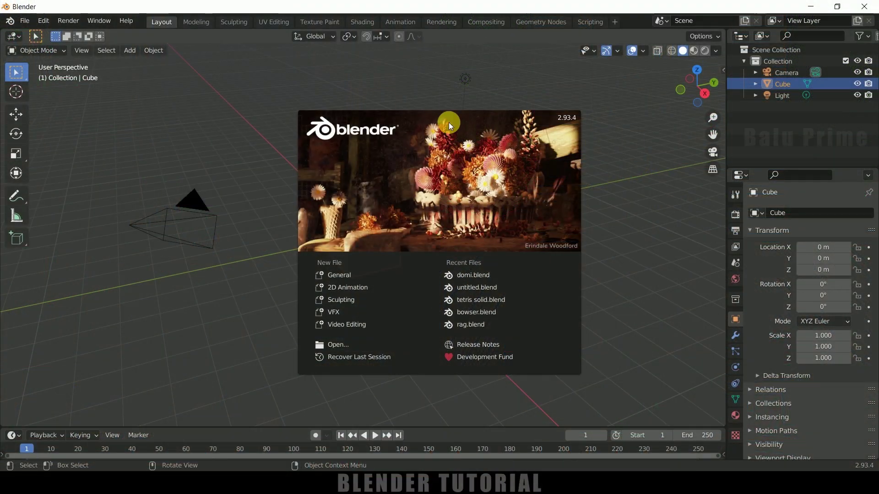
# Dismiss the splash screen and delete all the default objects
pyautogui.click(637, 209)
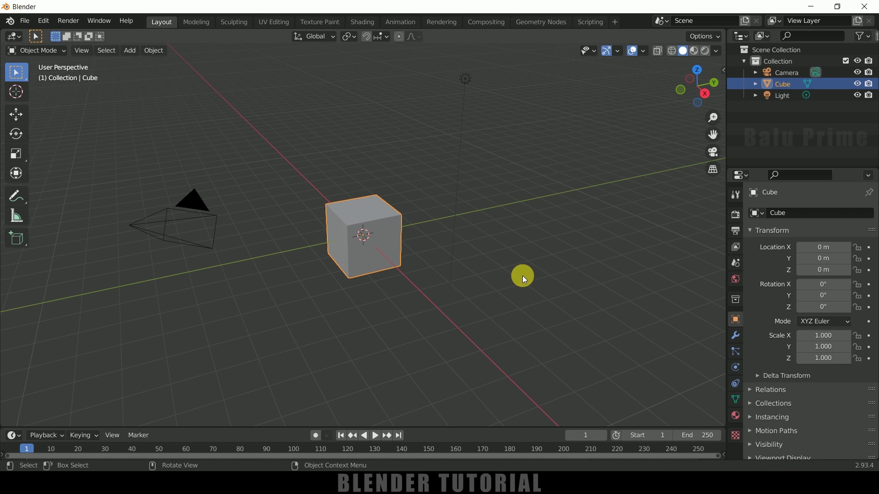
pyautogui.press('a')
pyautogui.press('Delete')
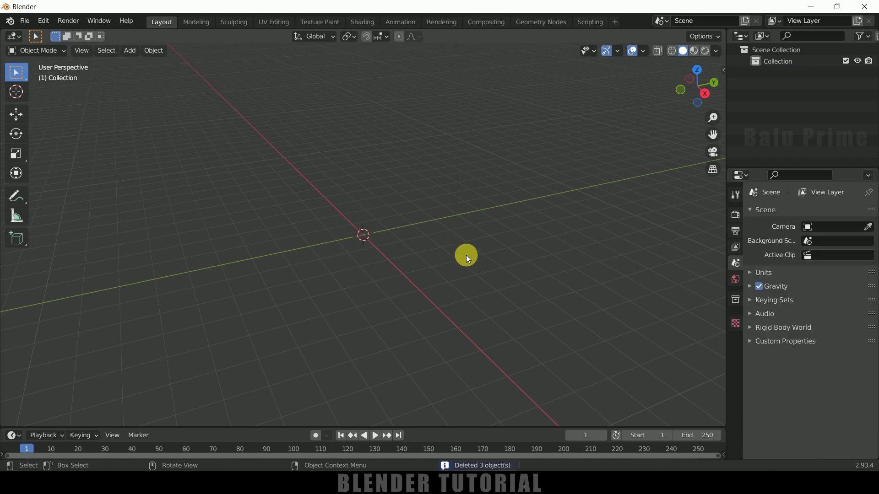
# Add a plane at the origin and give it an Ocean modifier
pyautogui.click(131, 51)
pyautogui.moveTo(187, 65)
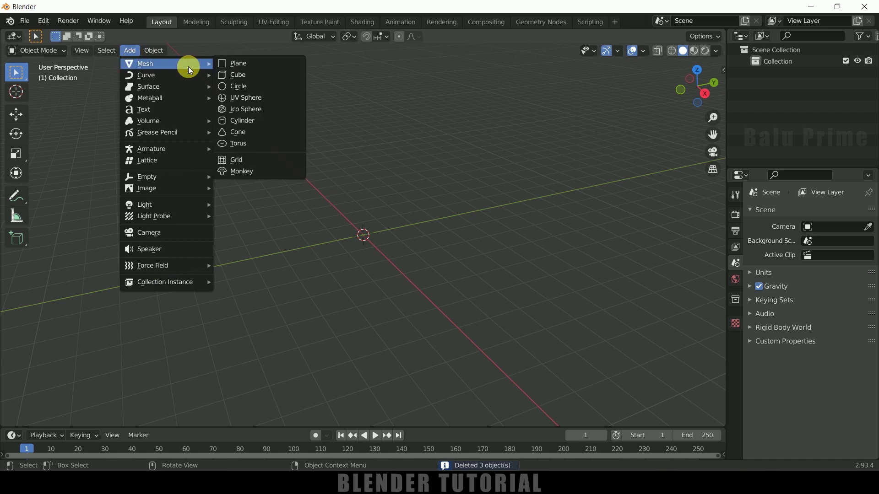
pyautogui.click(250, 68)
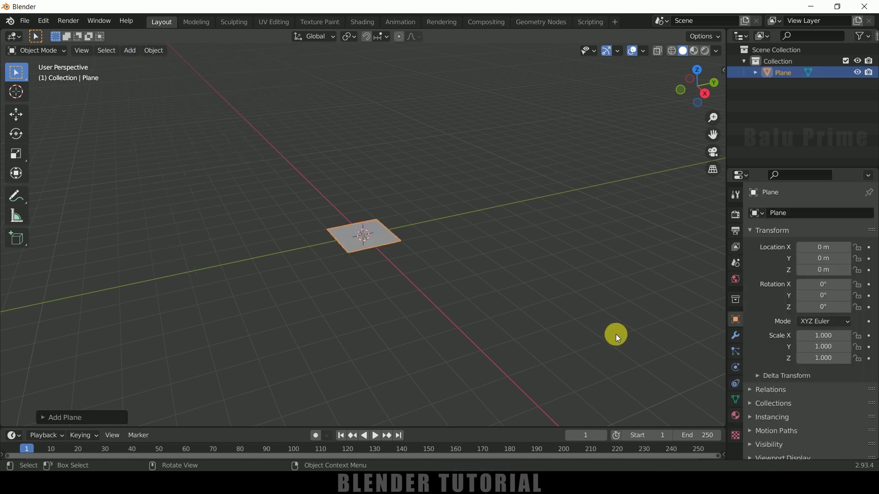
pyautogui.click(736, 335)
pyautogui.click(774, 213)
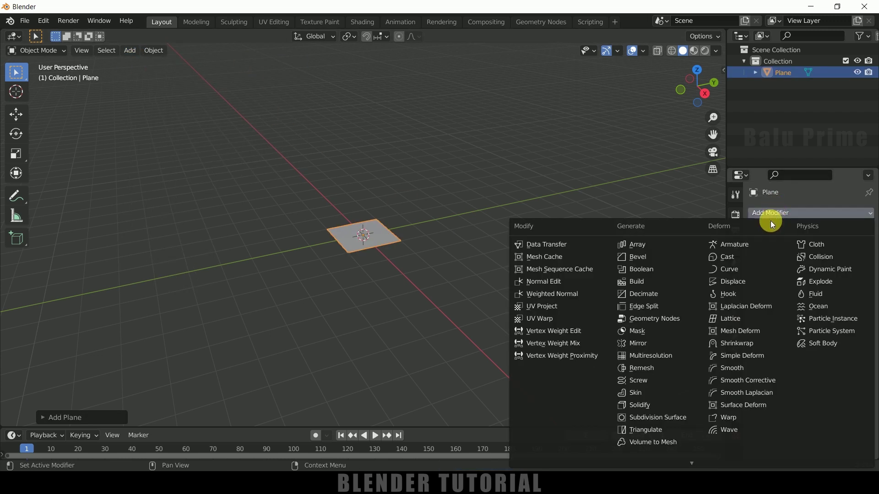
pyautogui.click(818, 309)
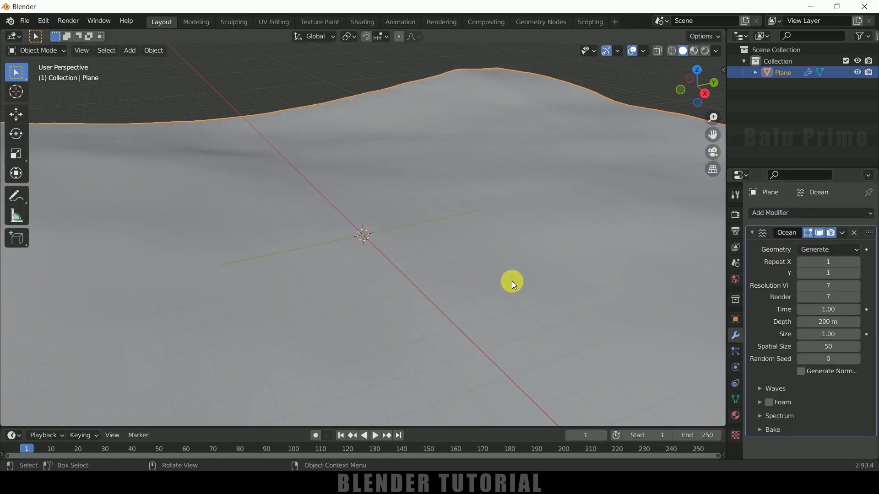
pyautogui.scroll(-6, 471, 292)
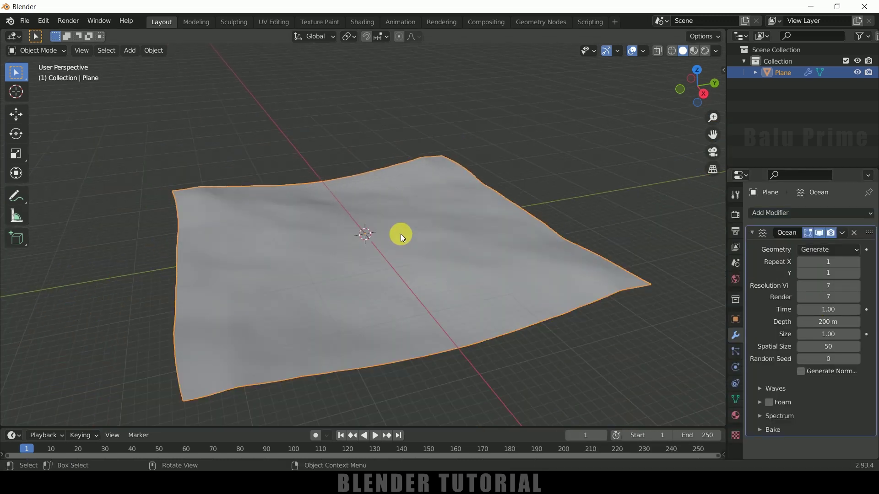
# Scale the ocean plane slightly to a new size
pyautogui.press('s')
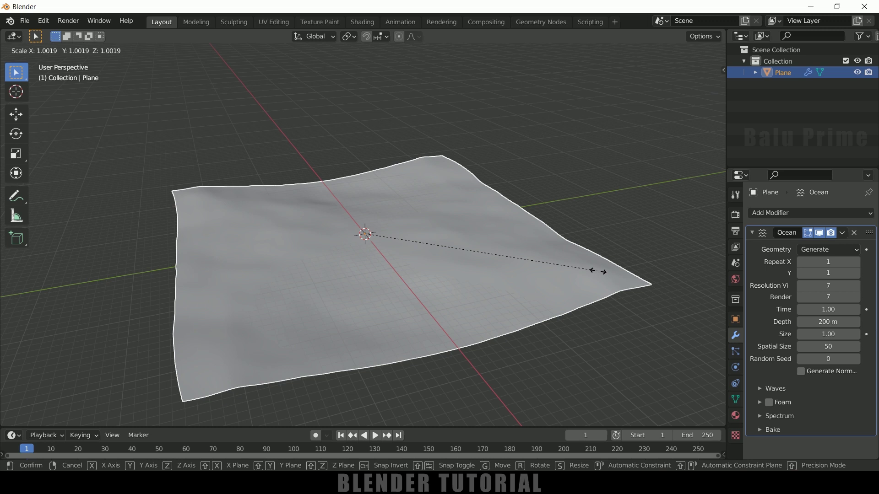
pyautogui.click(479, 247)
pyautogui.scroll(5, 485, 270)
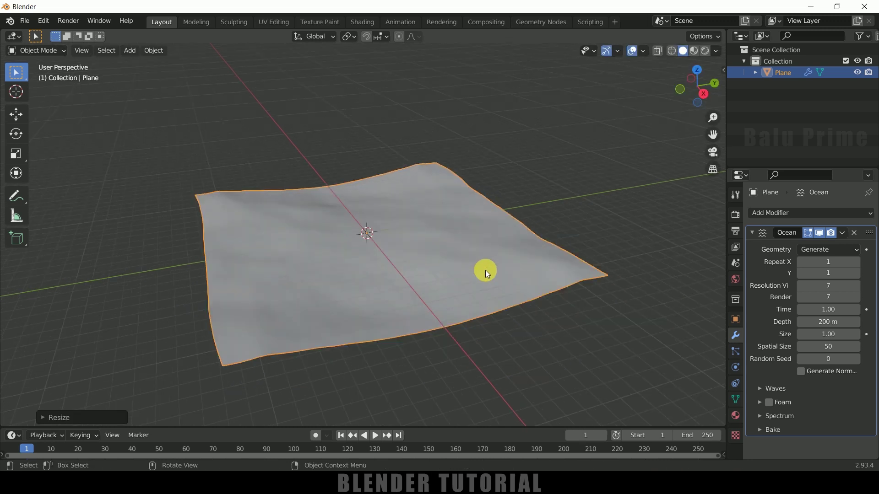
# Keyframe ocean Time at frame 1, then set Time to 25 and keyframe it at frame 250
pyautogui.moveTo(475, 283); pyautogui.dragTo(445, 291, button='middle')
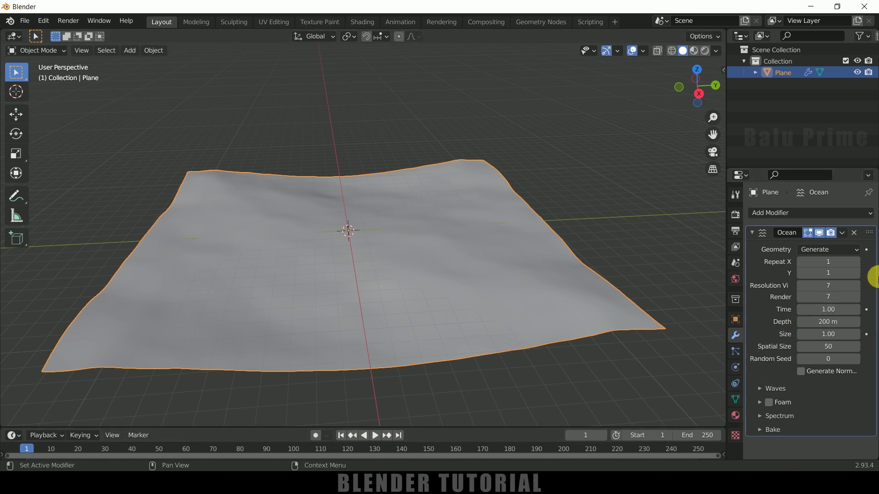
pyautogui.click(866, 311)
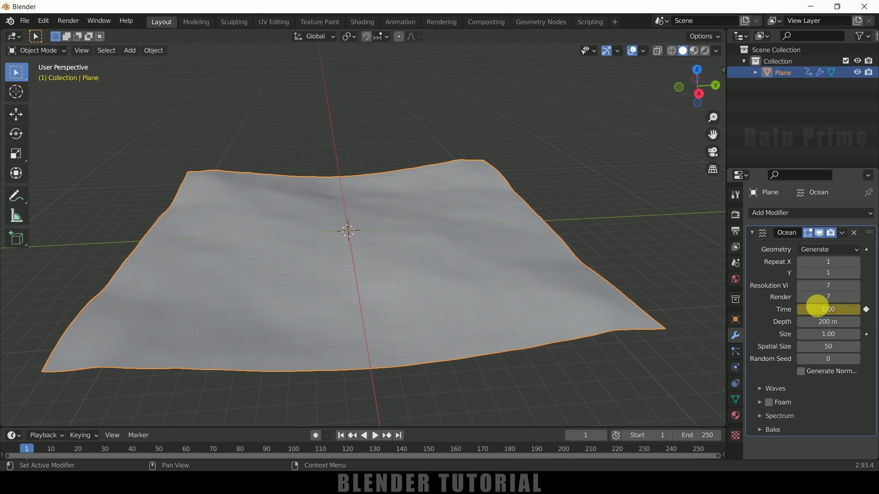
pyautogui.moveTo(425, 429); pyautogui.dragTo(426, 407)
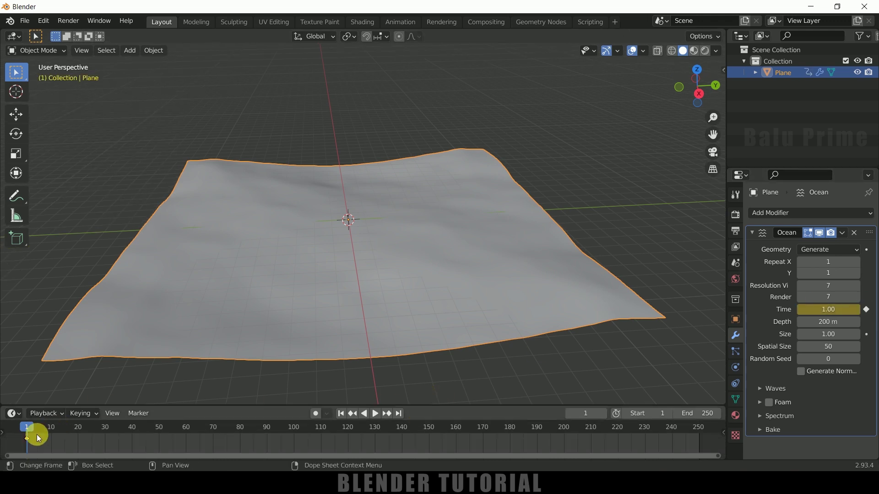
pyautogui.click(399, 414)
pyautogui.click(839, 311)
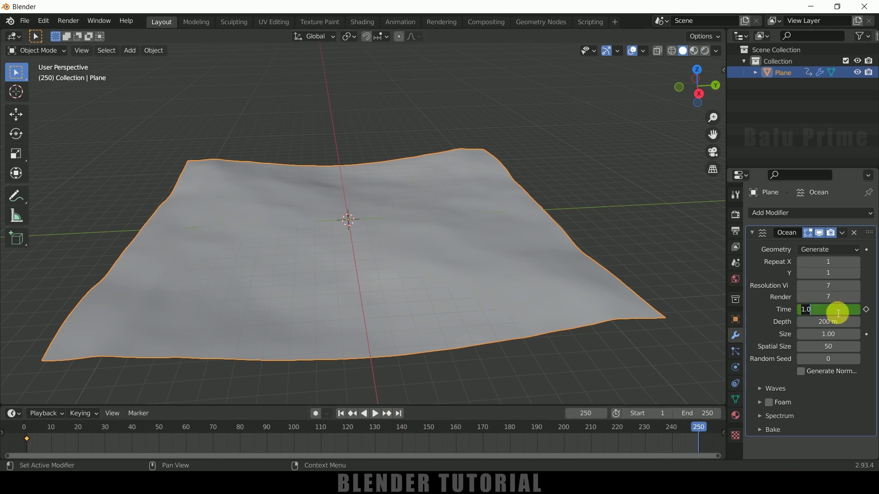
pyautogui.write('25')
pyautogui.press('Return')
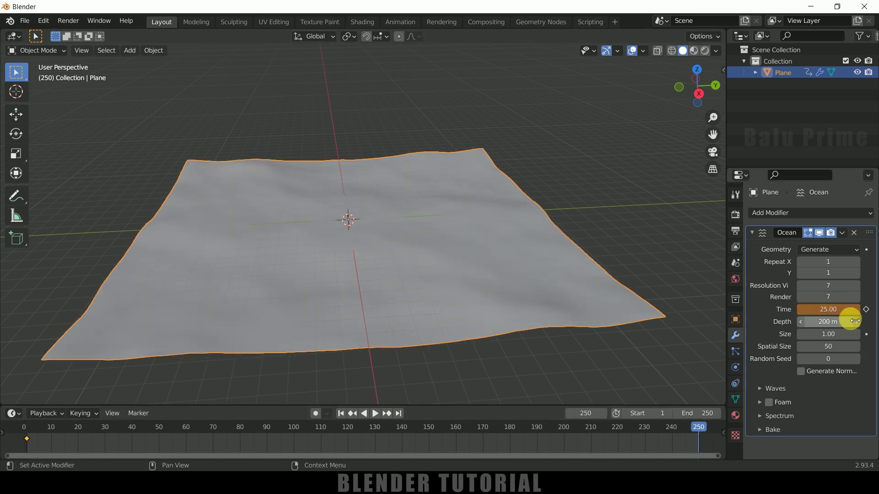
pyautogui.click(866, 310)
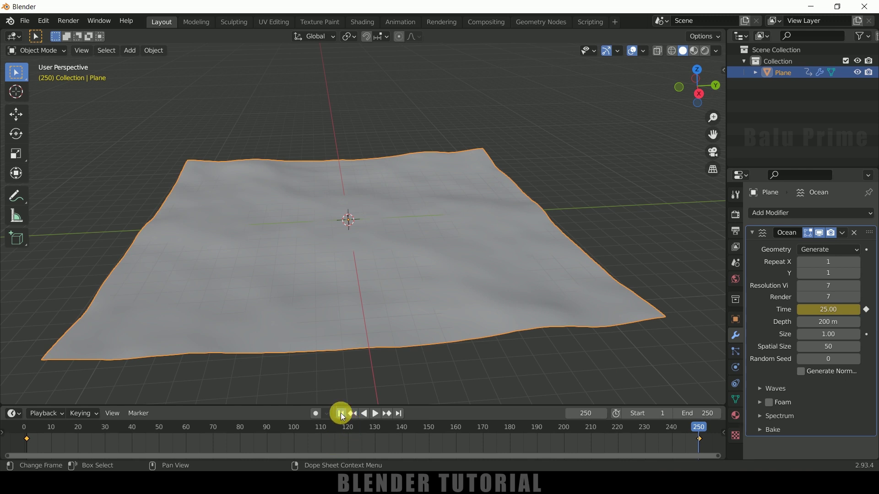
# Play the animation from frame 1 to preview the moving waves
pyautogui.click(340, 413)
pyautogui.click(374, 413)
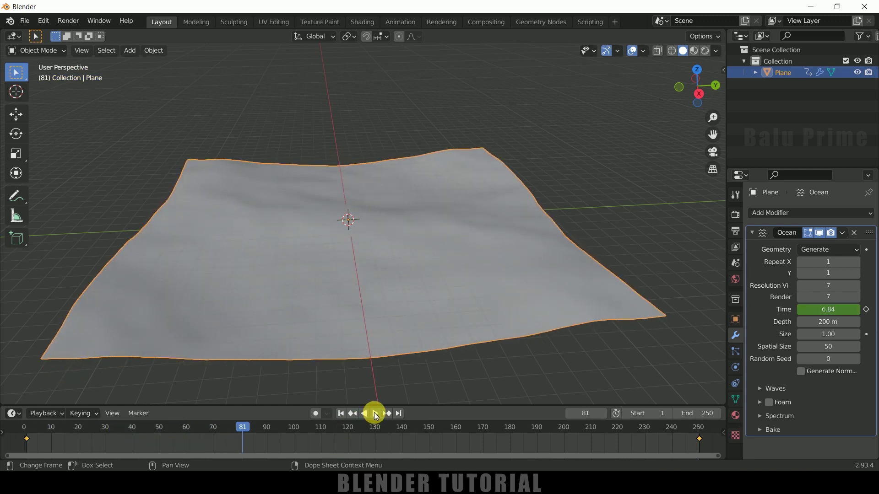
pyautogui.click(374, 413)
pyautogui.click(222, 427)
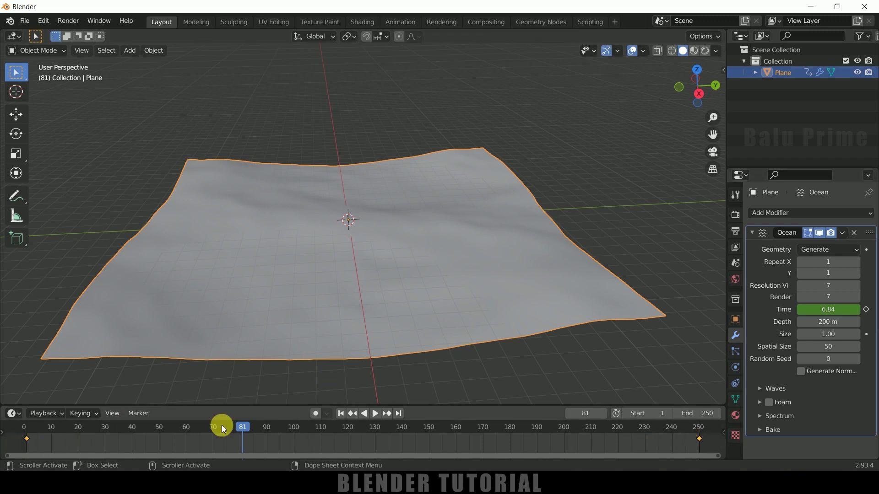
# Set the Time keyframes to Linear interpolation in the Graph Editor, then return to the timeline
pyautogui.click(19, 417)
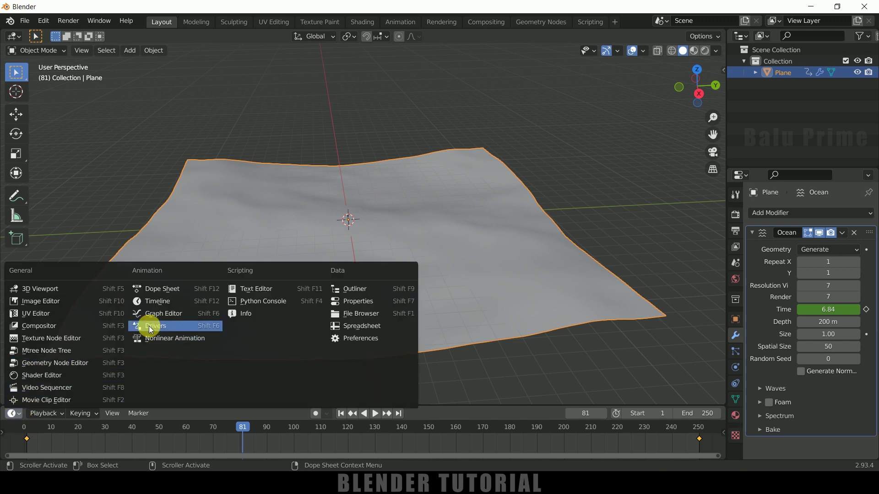
pyautogui.click(154, 315)
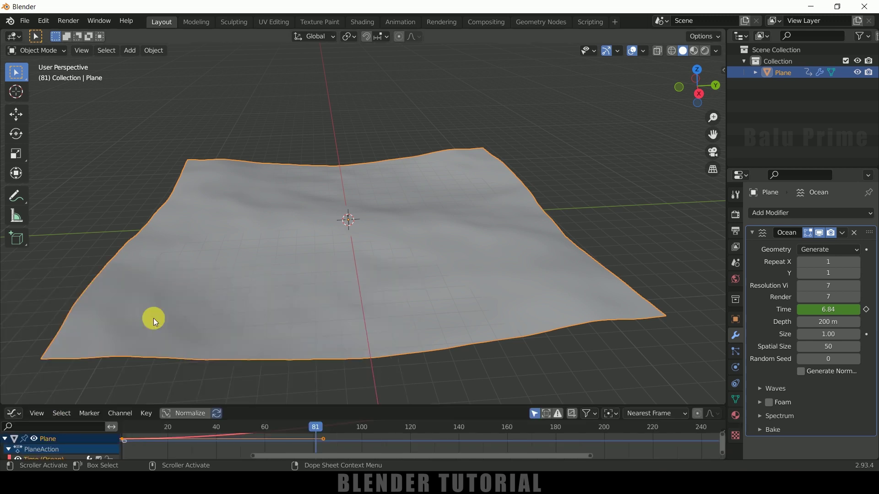
pyautogui.click(147, 413)
pyautogui.moveTo(187, 236)
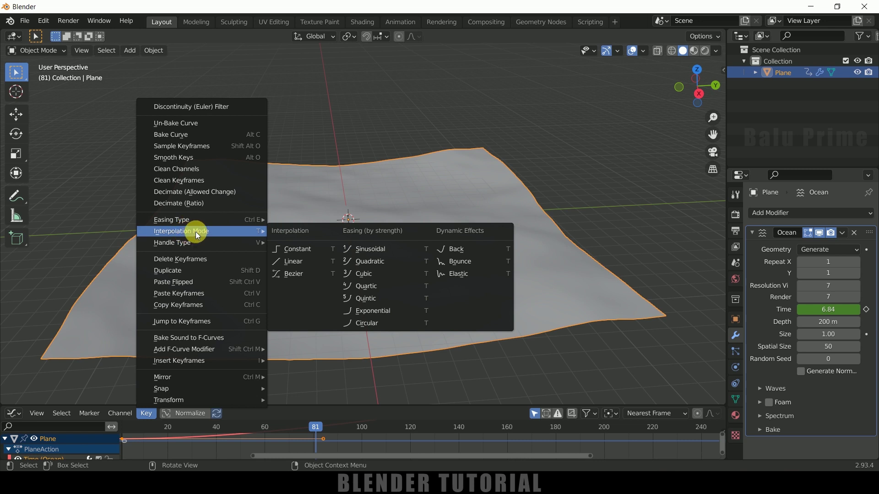
pyautogui.click(292, 261)
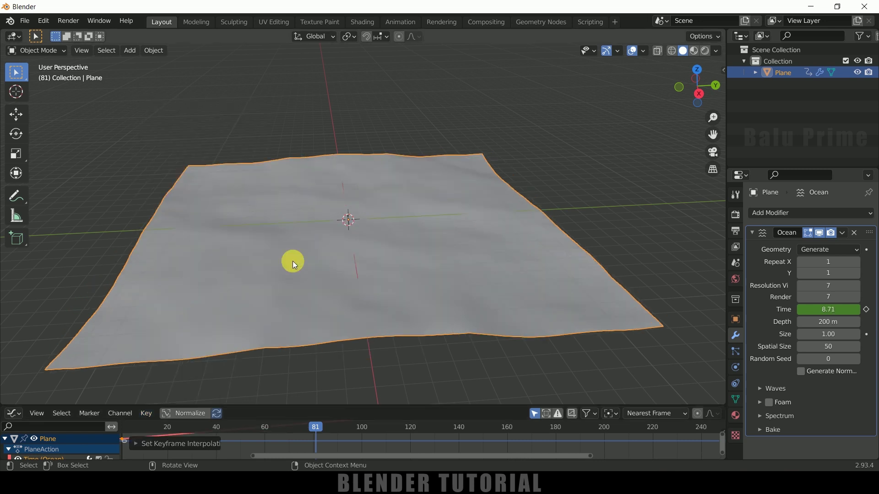
pyautogui.click(13, 413)
pyautogui.click(151, 302)
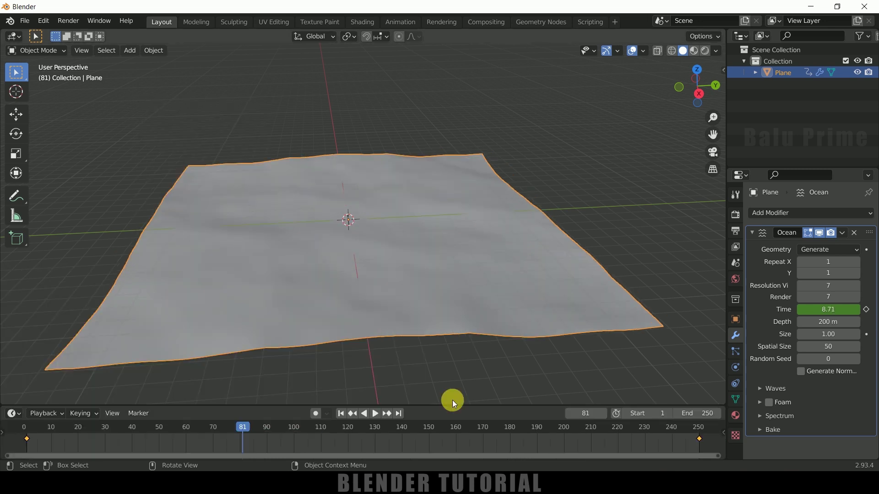
pyautogui.click(353, 414)
# Preview the wave motion and set the ocean viewport resolution to 14
pyautogui.click(373, 414)
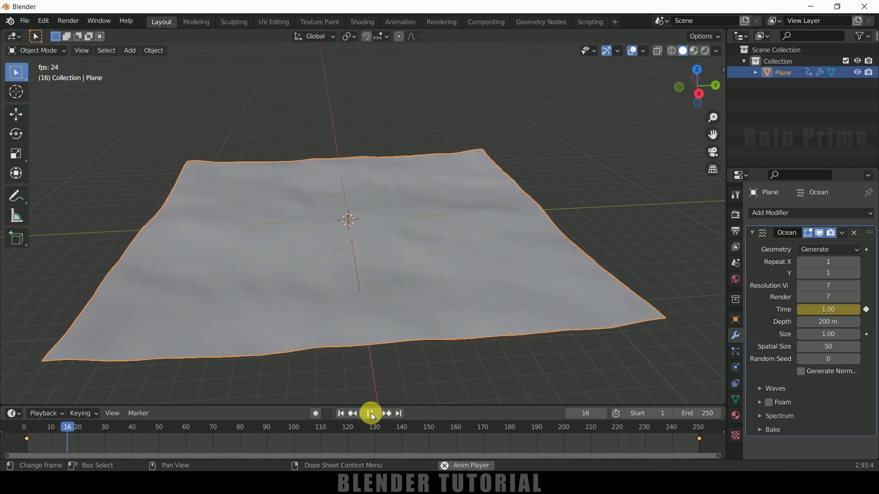
pyautogui.click(371, 413)
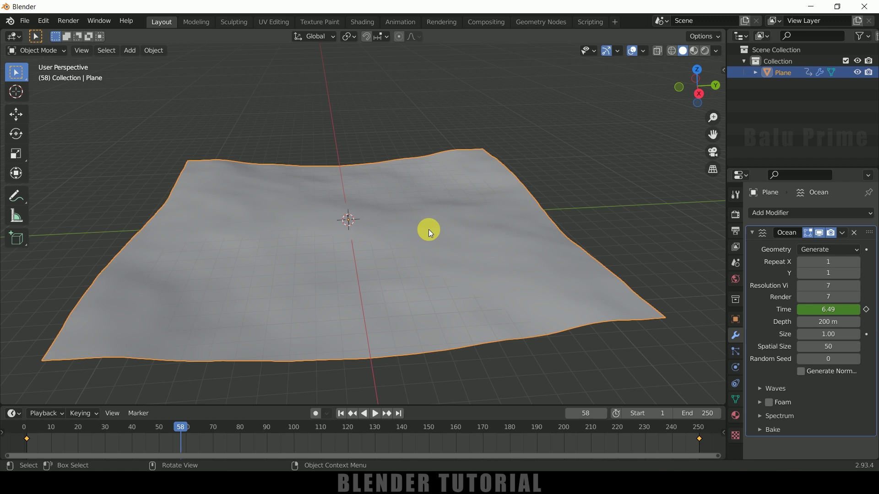
pyautogui.click(825, 287)
pyautogui.write('14')
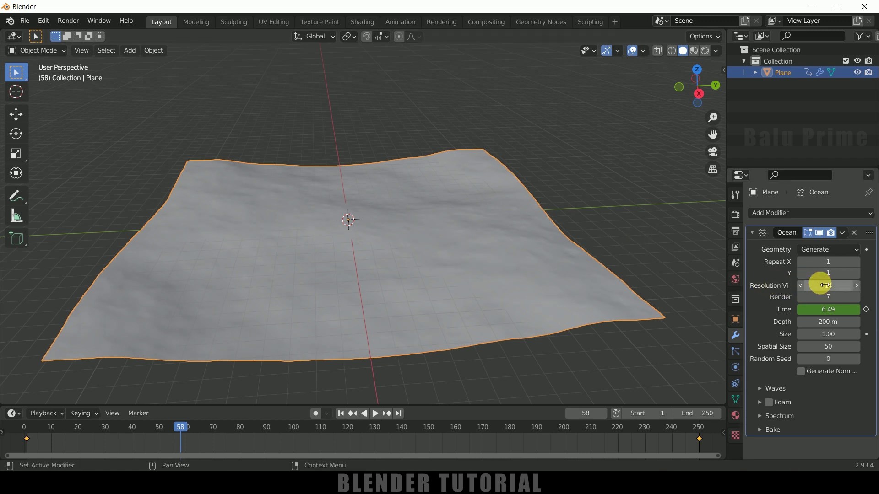
pyautogui.press('Return')
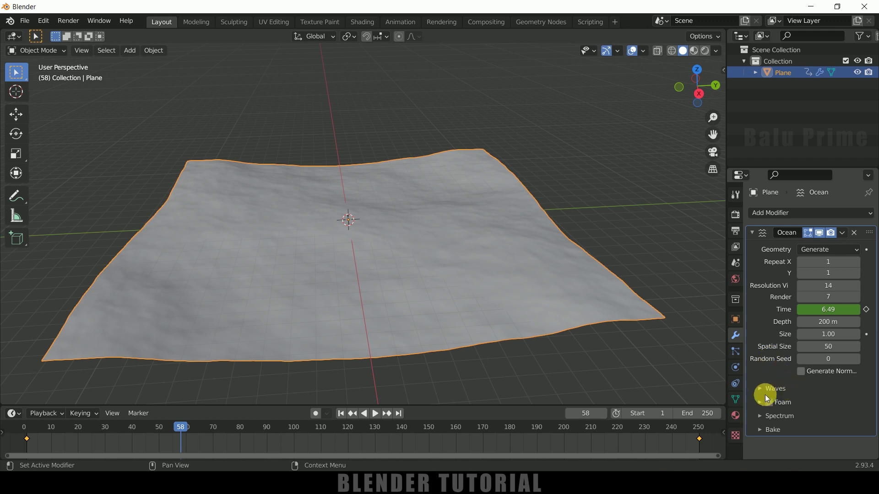
# Set the ocean Waves Scale to 0.750
pyautogui.click(763, 390)
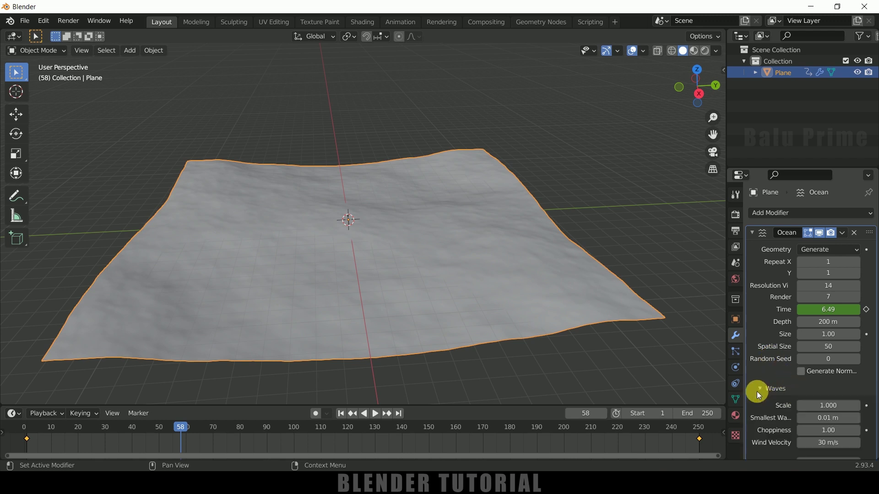
pyautogui.click(829, 406)
pyautogui.write('.75')
pyautogui.press('Return')
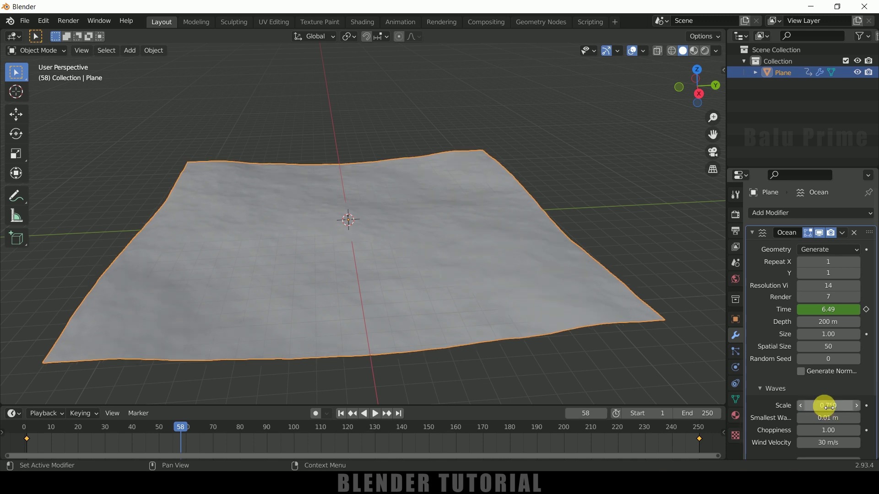
pyautogui.scroll(3, 457, 229)
# Replay to frame 118, try a rougher Waves Scale, then revert it to 0.750
pyautogui.moveTo(453, 235); pyautogui.dragTo(382, 231, button='middle')
pyautogui.click(373, 414)
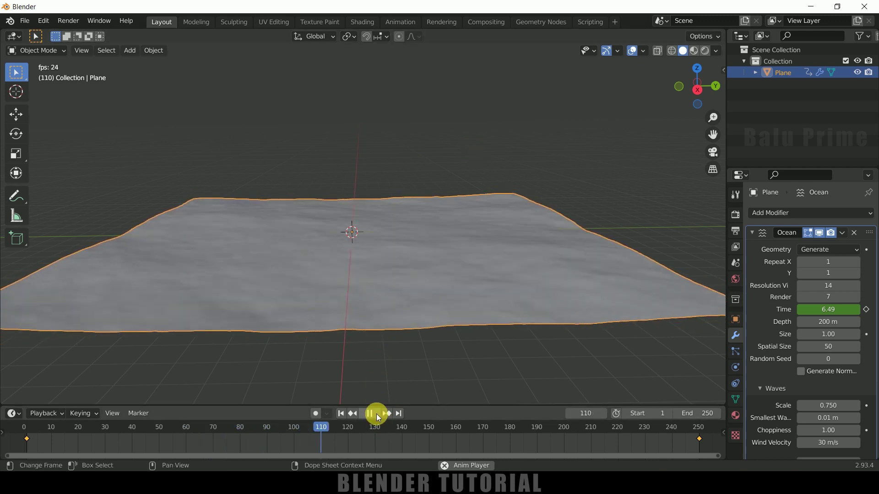
pyautogui.click(370, 414)
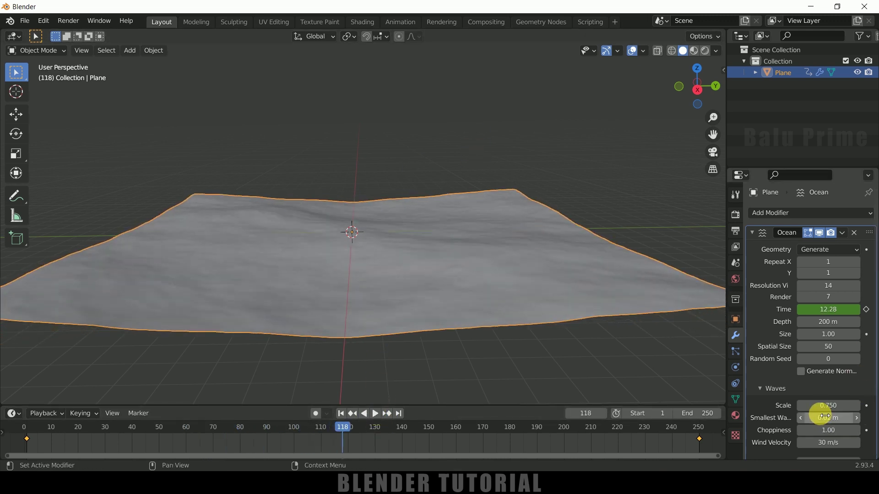
pyautogui.moveTo(824, 406); pyautogui.dragTo(858, 405)
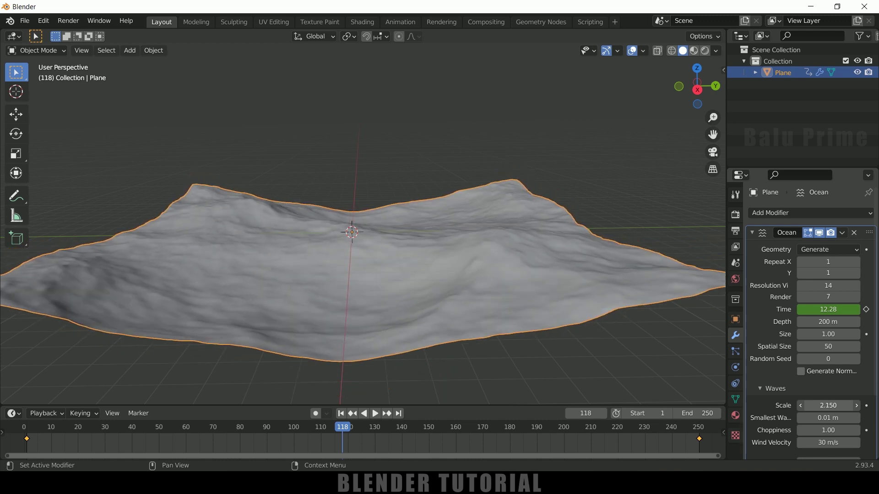
pyautogui.click(827, 405)
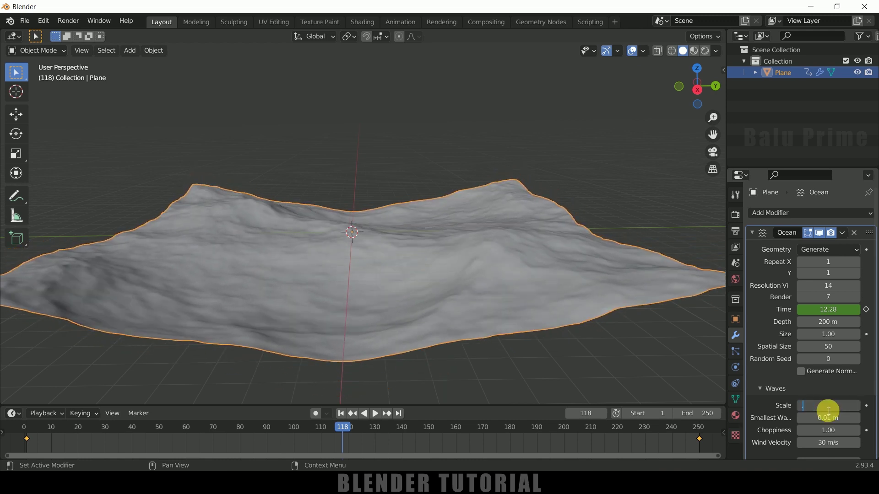
pyautogui.press('Return')
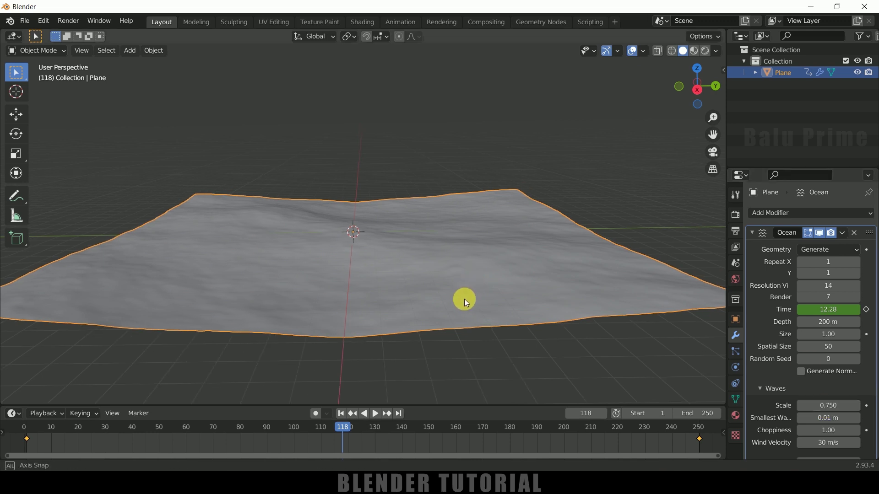
pyautogui.moveTo(465, 277); pyautogui.dragTo(462, 281, button='middle')
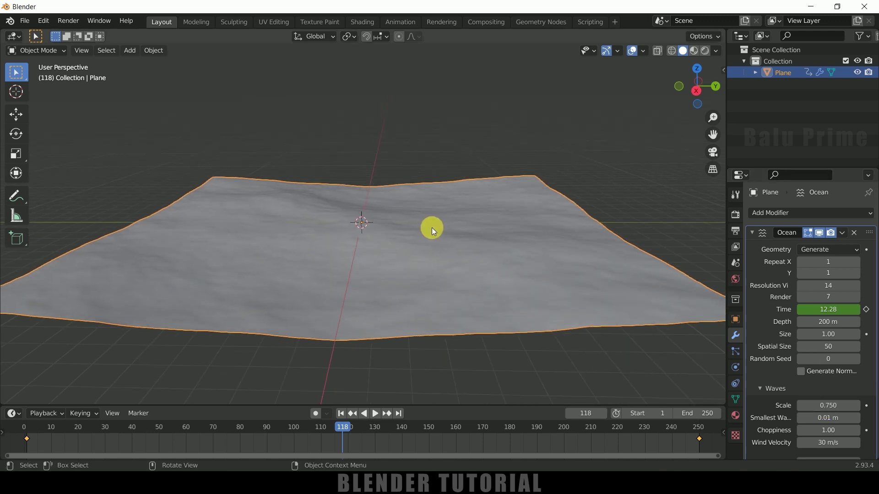
# Add a UV sphere and raise it above the ocean
pyautogui.click(133, 51)
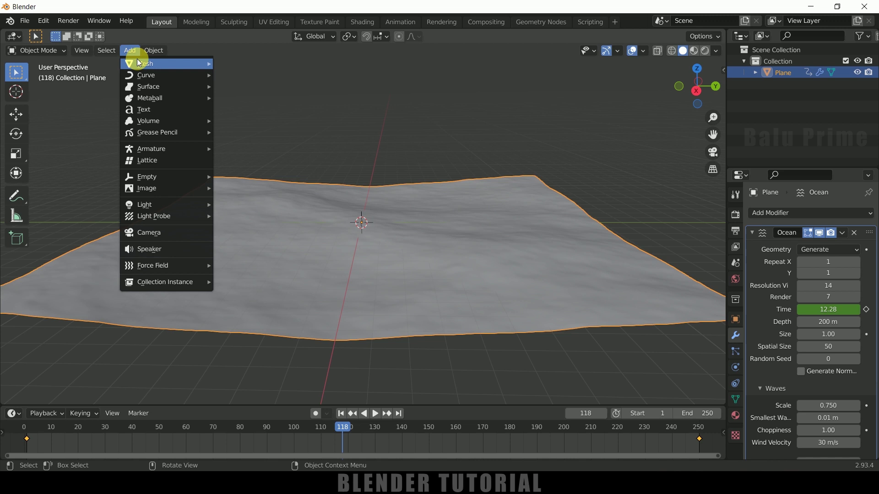
pyautogui.moveTo(200, 62)
pyautogui.click(257, 99)
pyautogui.moveTo(257, 98); pyautogui.dragTo(298, 192, button='middle')
pyautogui.click(16, 114)
pyautogui.moveTo(313, 218); pyautogui.dragTo(367, 172)
pyautogui.scroll(5, 367, 171)
pyautogui.scroll(-5, 359, 139)
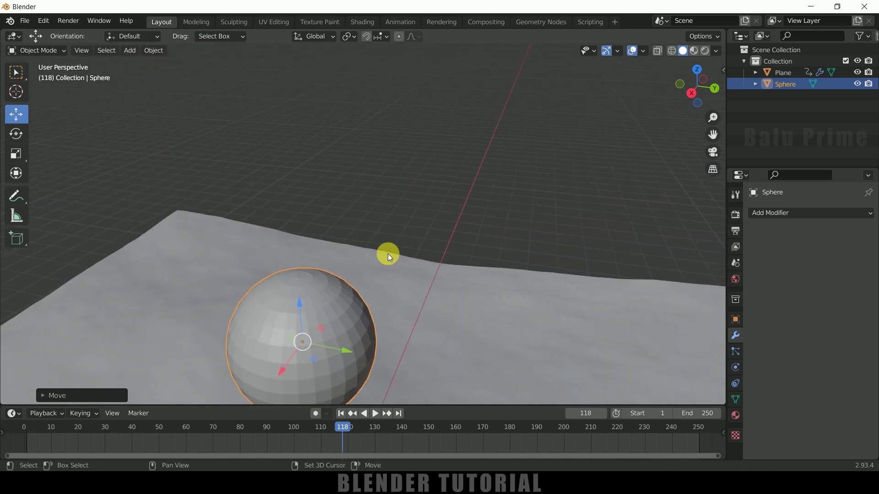
# Shade the sphere smooth and apply a Subdivision Surface modifier
pyautogui.rightClick(331, 281)
pyautogui.click(317, 261)
pyautogui.scroll(-4, 421, 284)
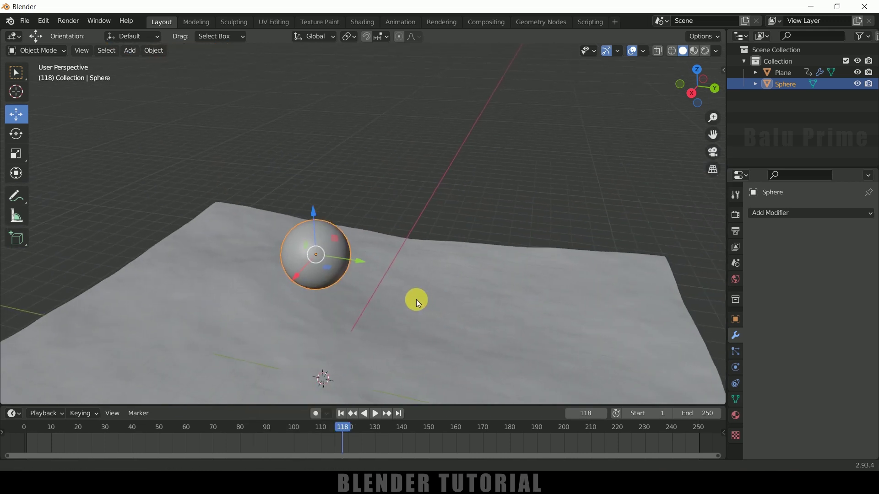
pyautogui.click(807, 213)
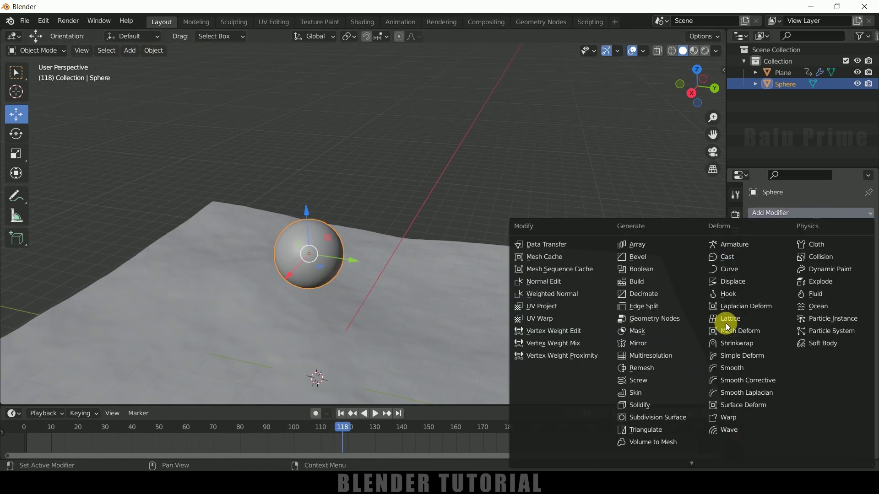
pyautogui.click(652, 418)
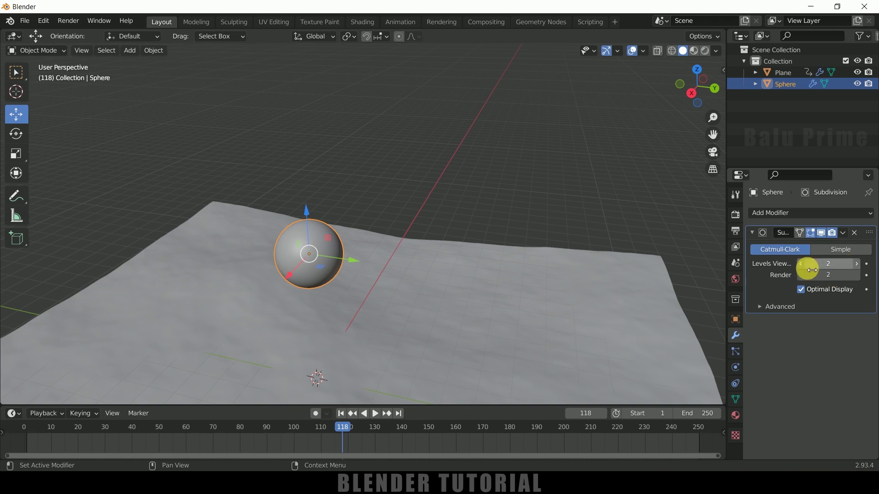
pyautogui.click(843, 232)
pyautogui.click(811, 246)
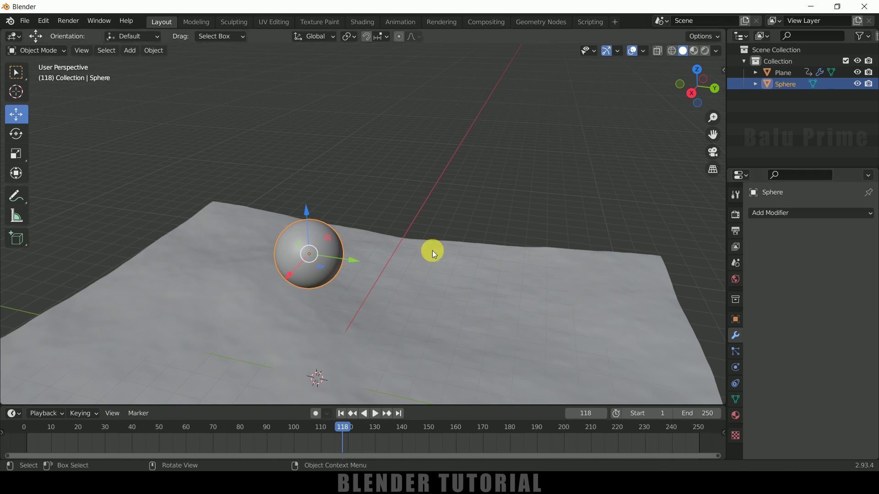
# Move the sphere upward and enlarge it
pyautogui.moveTo(290, 277); pyautogui.dragTo(405, 206)
pyautogui.moveTo(477, 255); pyautogui.dragTo(433, 266, button='middle')
pyautogui.press('g')
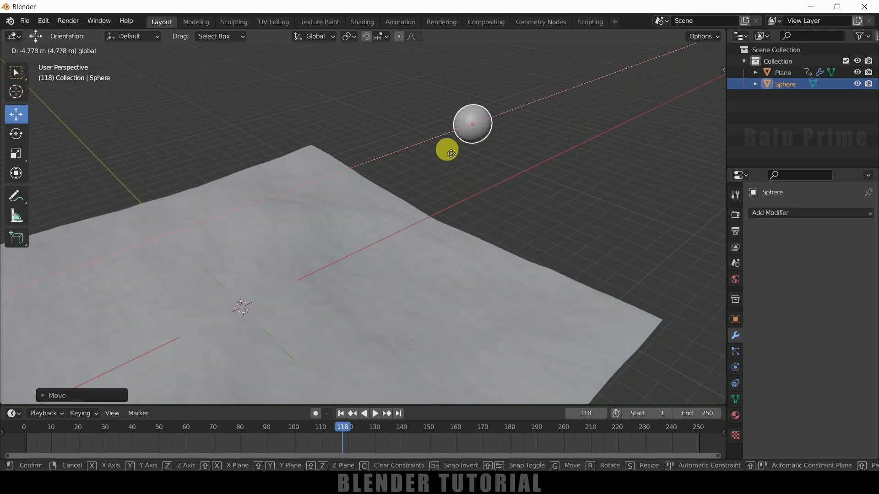
pyautogui.click(449, 148)
pyautogui.press('s')
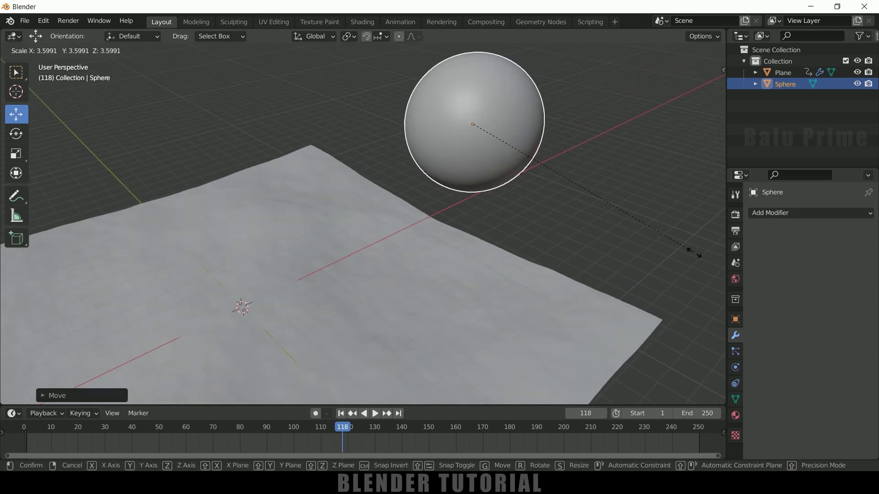
pyautogui.click(588, 252)
# Shrink the sphere, sit it at the horizon, and switch to rendered shading
pyautogui.moveTo(589, 252); pyautogui.dragTo(510, 200, button='middle')
pyautogui.press('s')
pyautogui.click(571, 256)
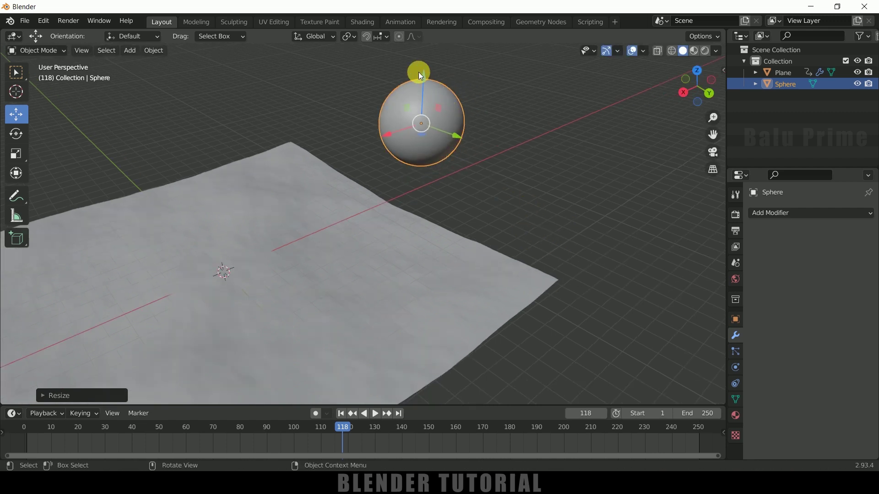
pyautogui.moveTo(421, 75); pyautogui.dragTo(426, 147)
pyautogui.press('g')
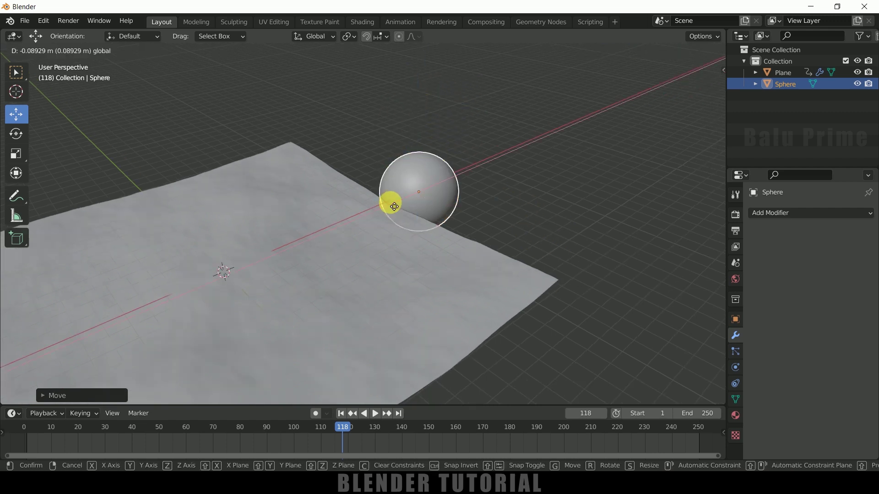
pyautogui.click(394, 207)
pyautogui.moveTo(403, 276); pyautogui.dragTo(473, 261, button='middle')
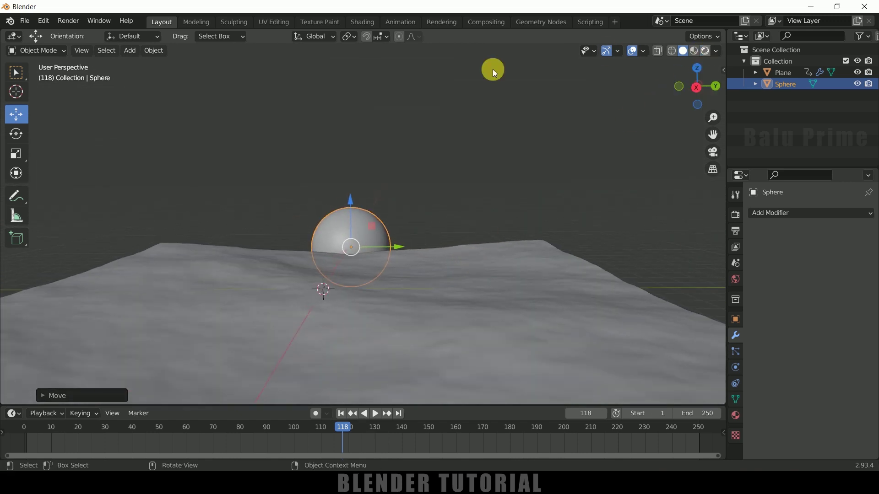
pyautogui.press('z')
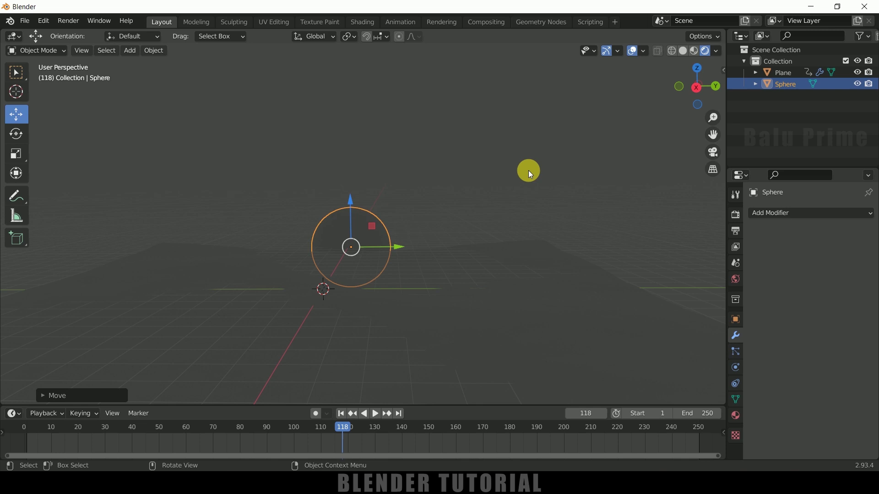
# Darken the world background colour almost to black
pyautogui.click(737, 280)
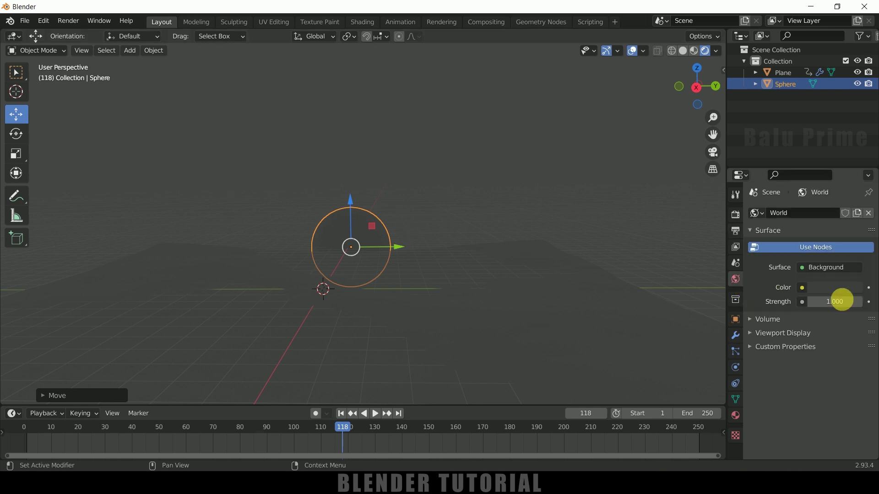
pyautogui.click(824, 287)
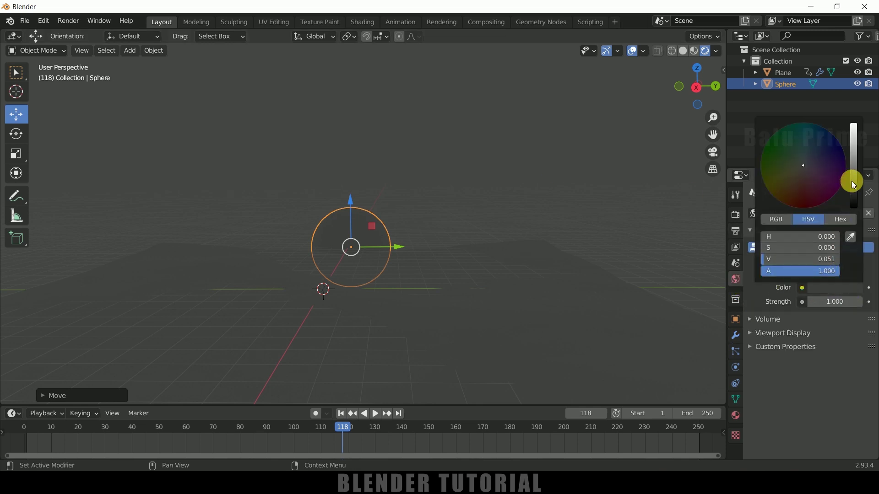
pyautogui.moveTo(851, 180); pyautogui.dragTo(853, 202)
pyautogui.moveTo(479, 277); pyautogui.dragTo(509, 273, button='middle')
# Add a camera, lock it to the view, and frame the sun on the ocean
pyautogui.click(130, 52)
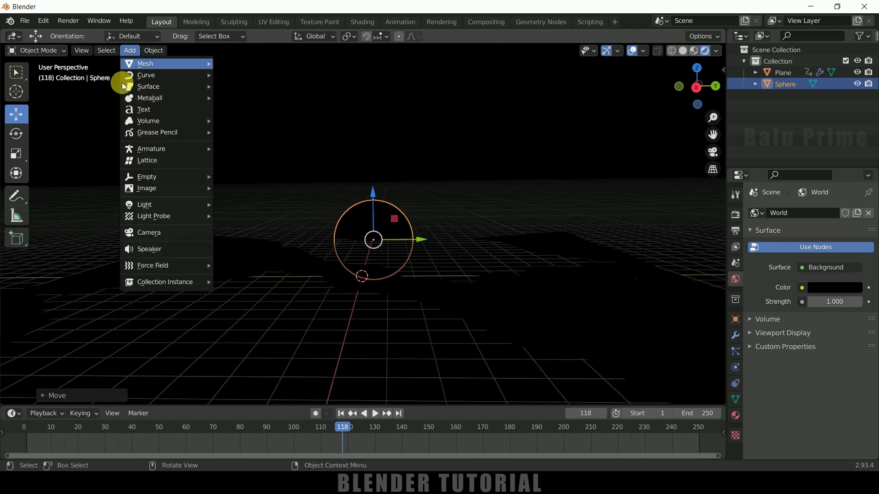
pyautogui.click(159, 229)
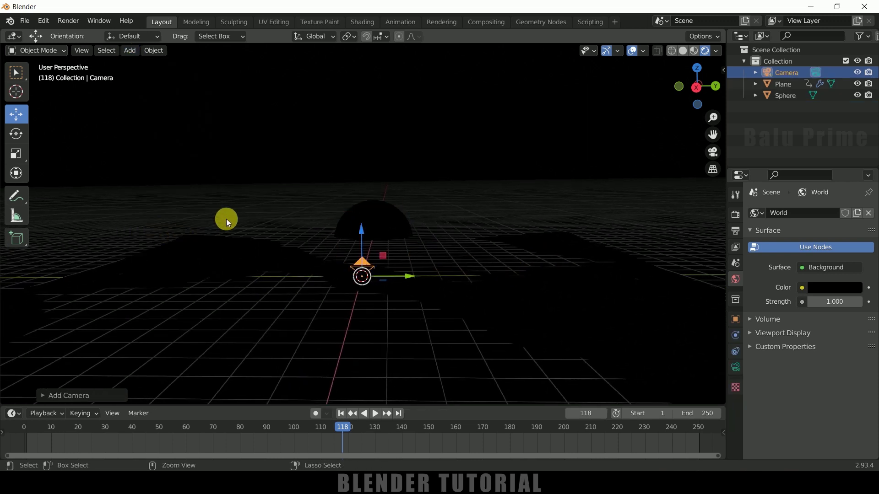
pyautogui.press('KP_0')
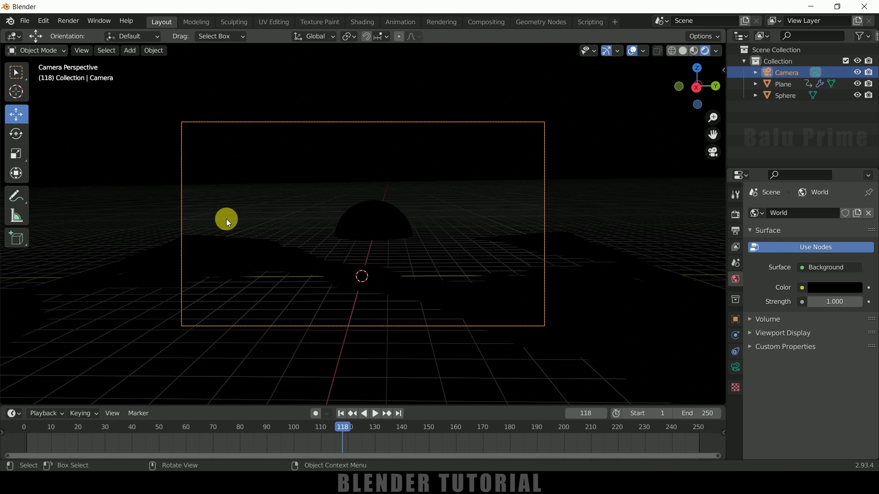
pyautogui.press('n')
pyautogui.click(720, 120)
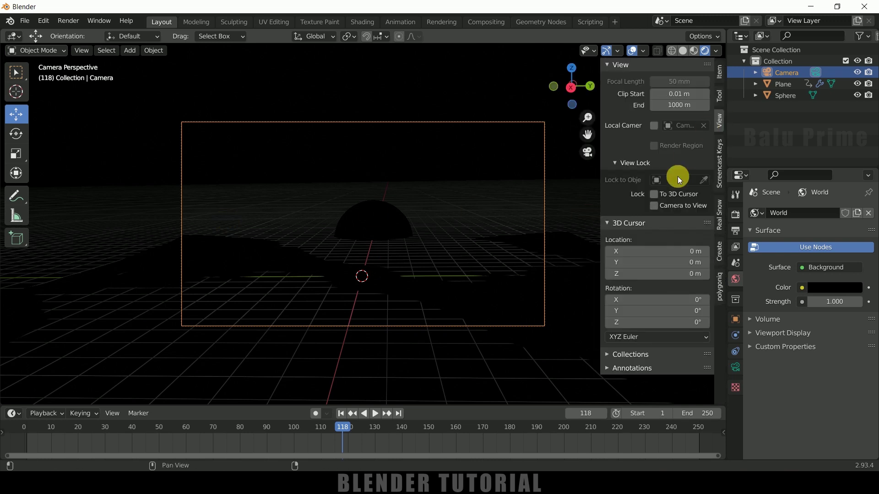
pyautogui.click(653, 206)
pyautogui.moveTo(529, 201); pyautogui.dragTo(501, 245, button='middle')
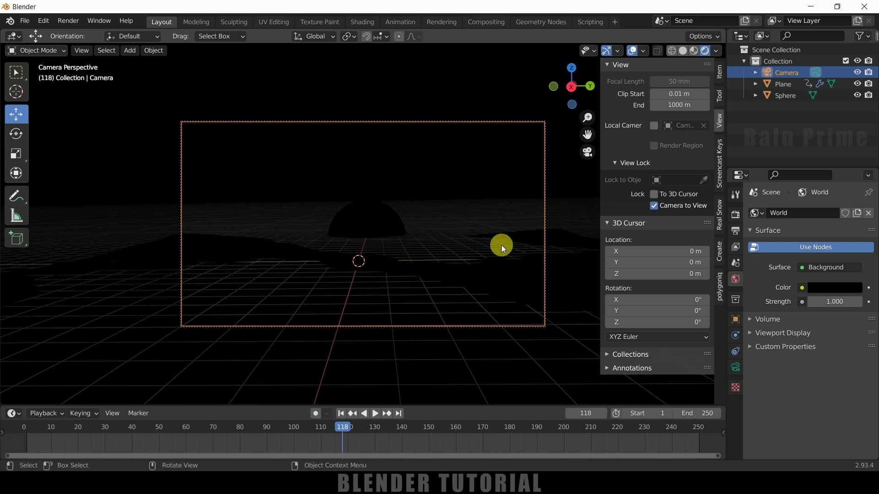
pyautogui.click(390, 218)
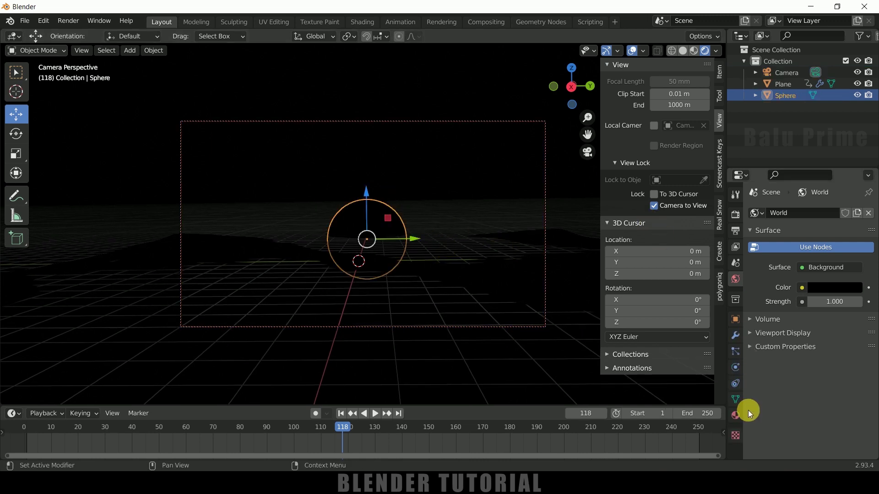
# Give the sphere a new Emission material with strength 35
pyautogui.click(734, 412)
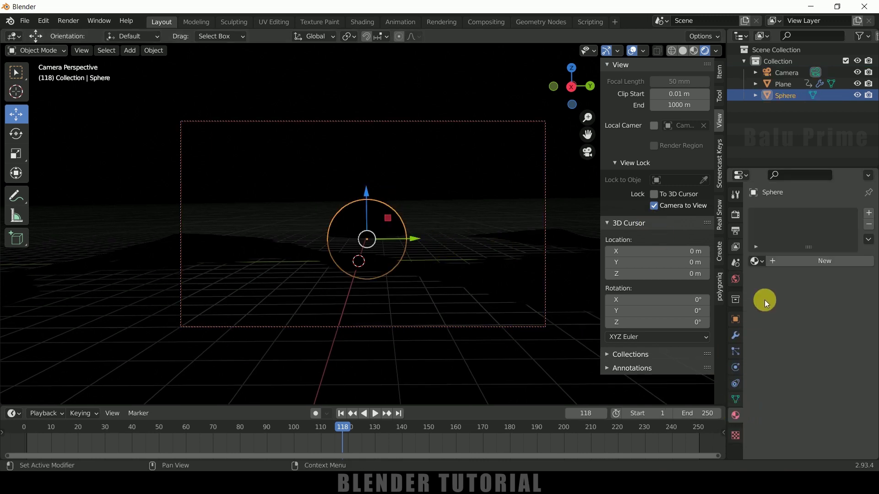
pyautogui.click(806, 262)
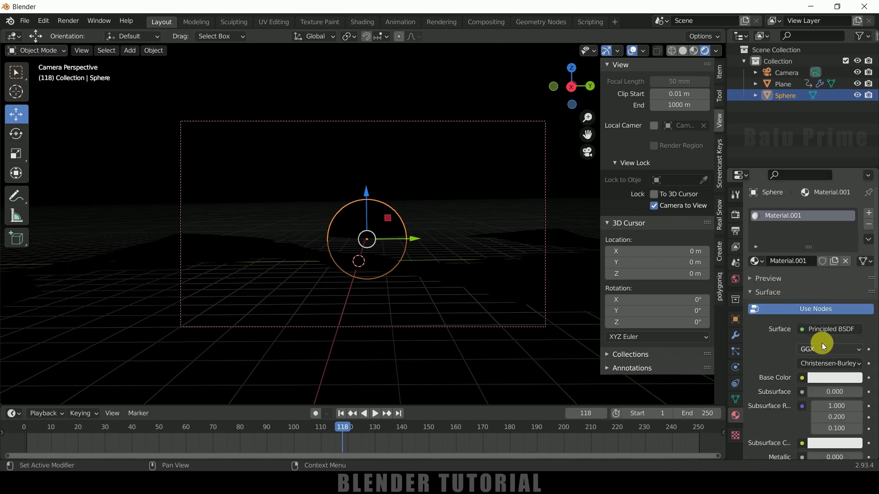
pyautogui.click(816, 329)
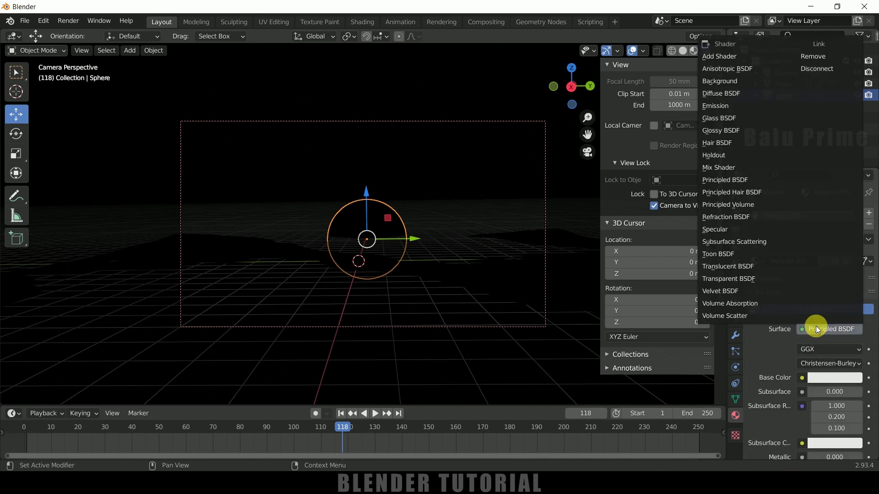
pyautogui.click(729, 105)
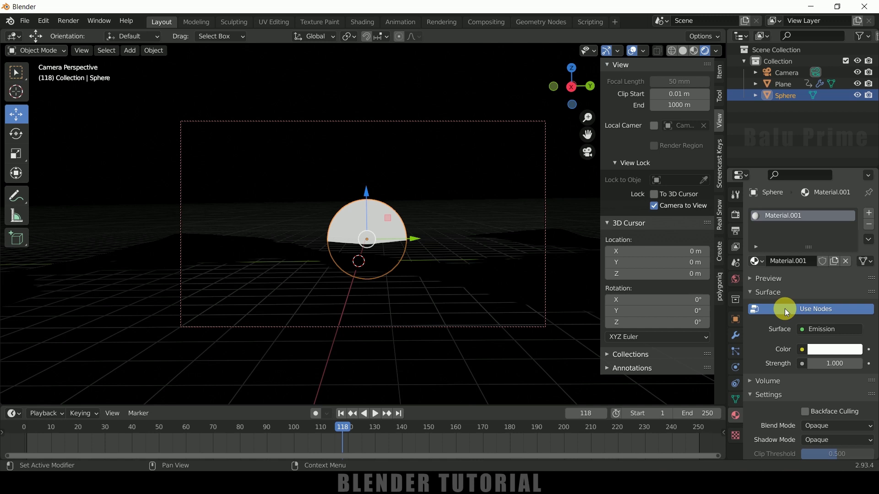
pyautogui.moveTo(811, 369); pyautogui.dragTo(812, 369)
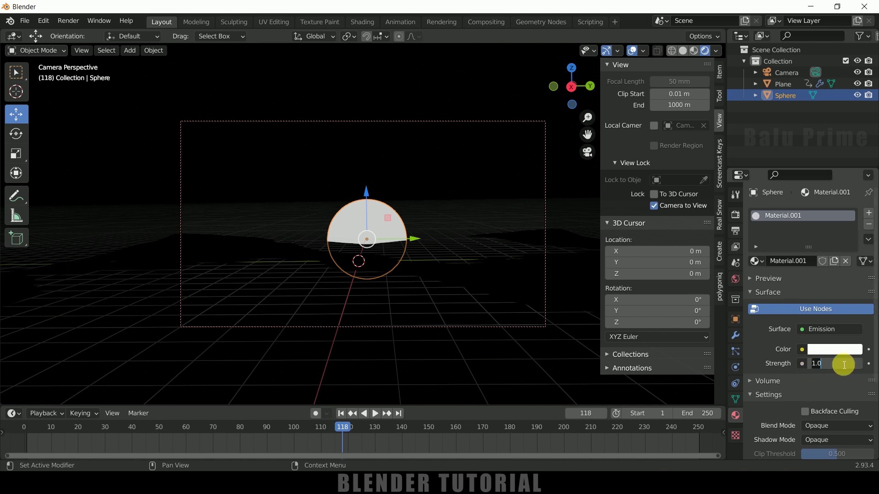
pyautogui.press('Return')
# Enable Screen Space Reflections in the render settings
pyautogui.click(732, 215)
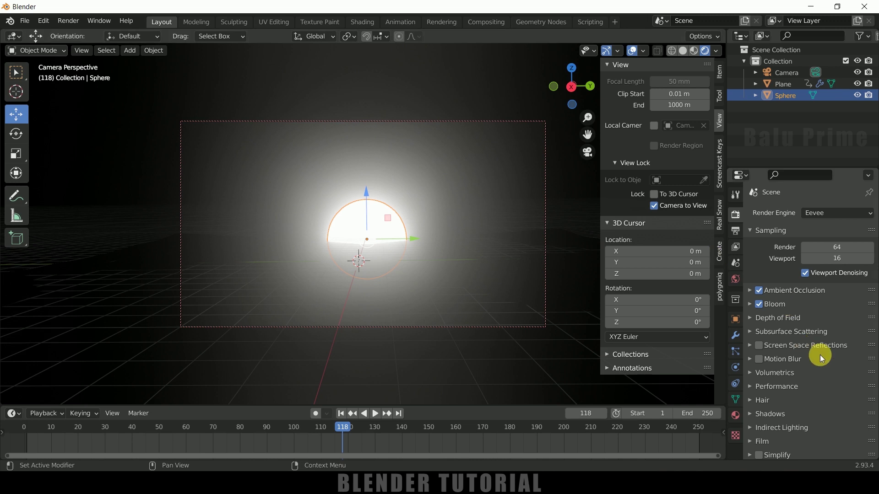
pyautogui.click(758, 347)
pyautogui.click(755, 351)
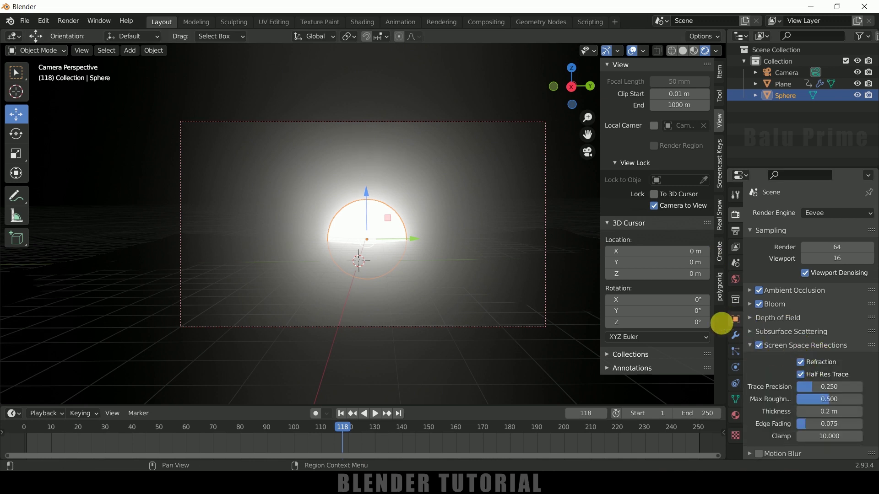
# Make the sun's emission colour orange and lower its strength to 25
pyautogui.click(735, 415)
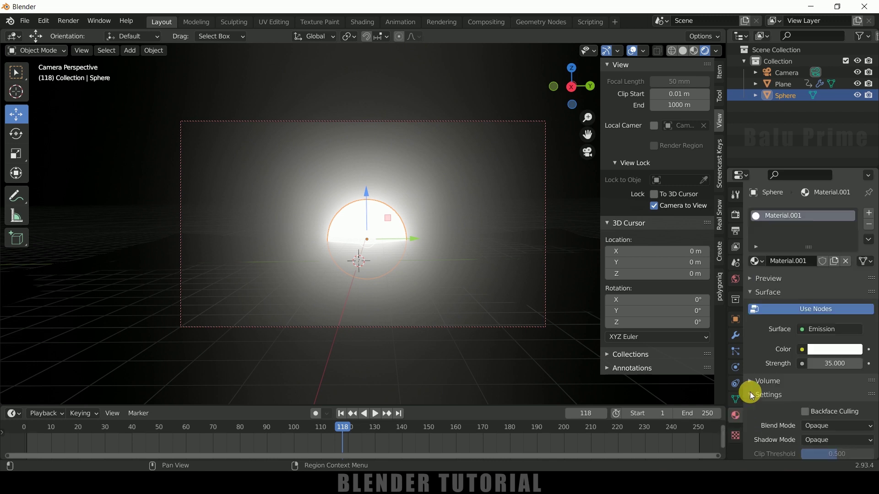
pyautogui.click(834, 363)
pyautogui.click(830, 353)
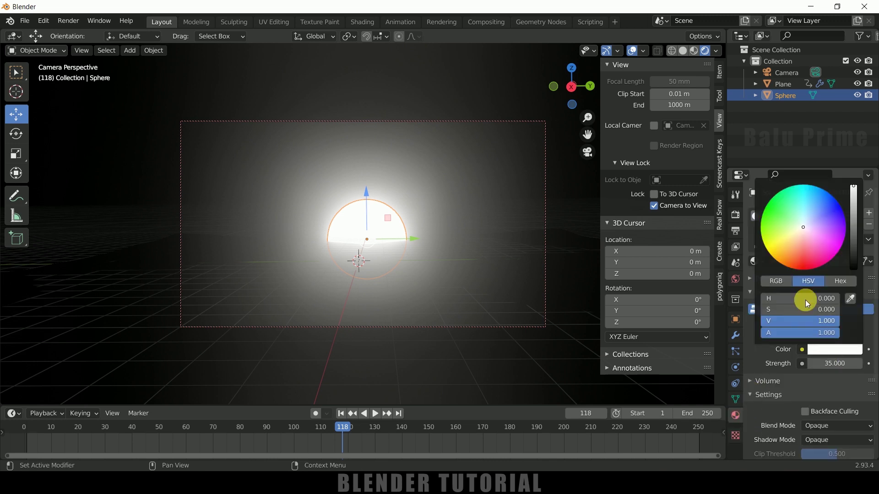
pyautogui.moveTo(801, 243); pyautogui.dragTo(784, 263)
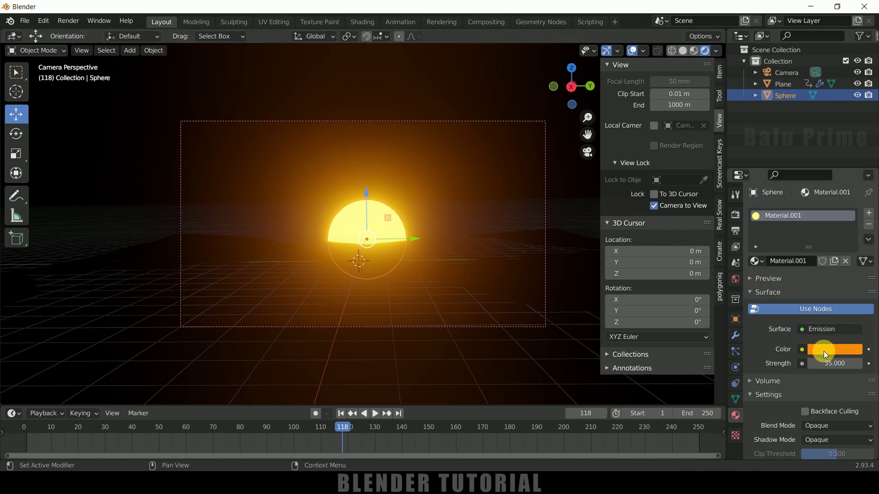
pyautogui.click(841, 366)
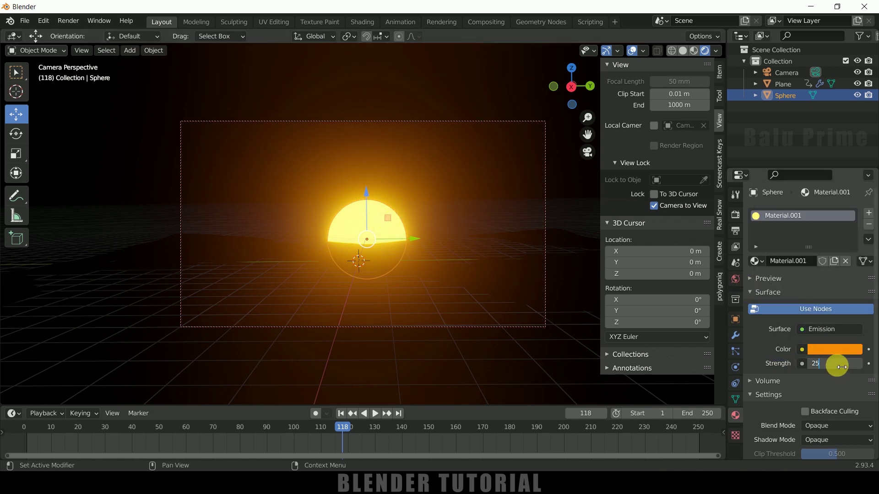
pyautogui.press('Return')
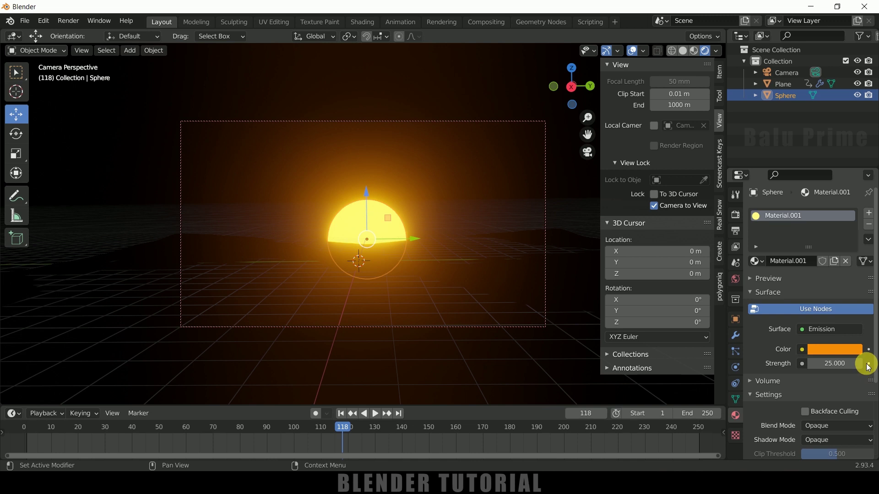
# Give the ocean plane a new material with Roughness 0
pyautogui.click(504, 281)
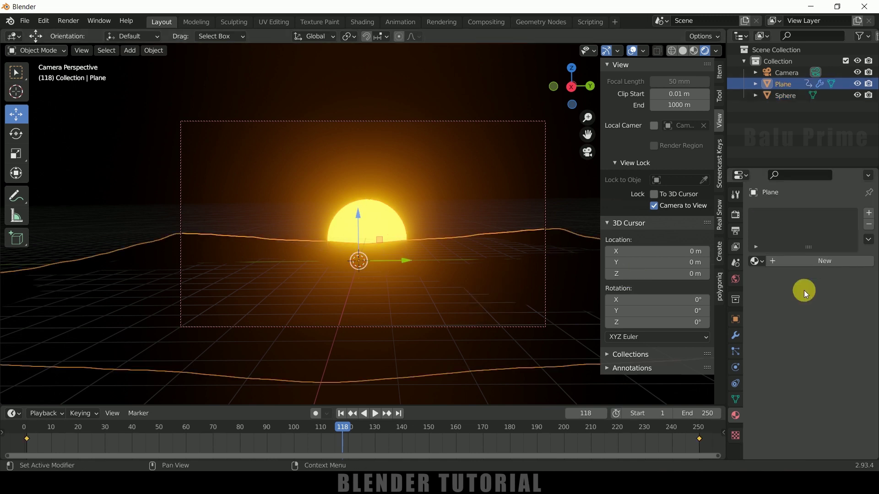
pyautogui.click(797, 260)
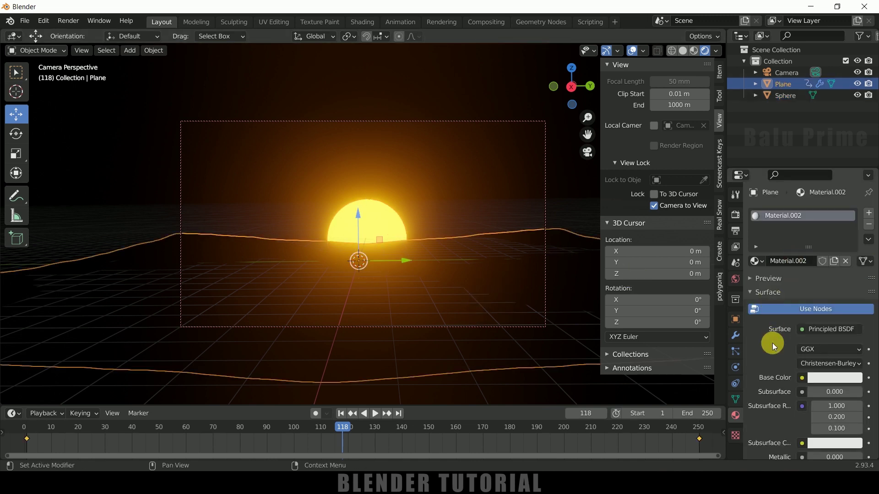
pyautogui.scroll(-3, 778, 370)
pyautogui.scroll(-2, 824, 426)
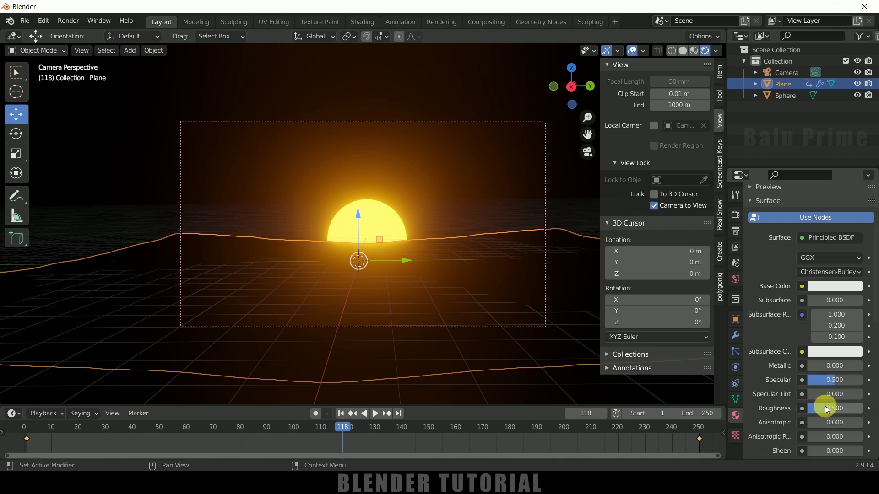
pyautogui.moveTo(827, 407); pyautogui.dragTo(778, 407)
# Play the animation from frame 1 to preview the reflections, then rewind
pyautogui.click(341, 413)
pyautogui.click(375, 414)
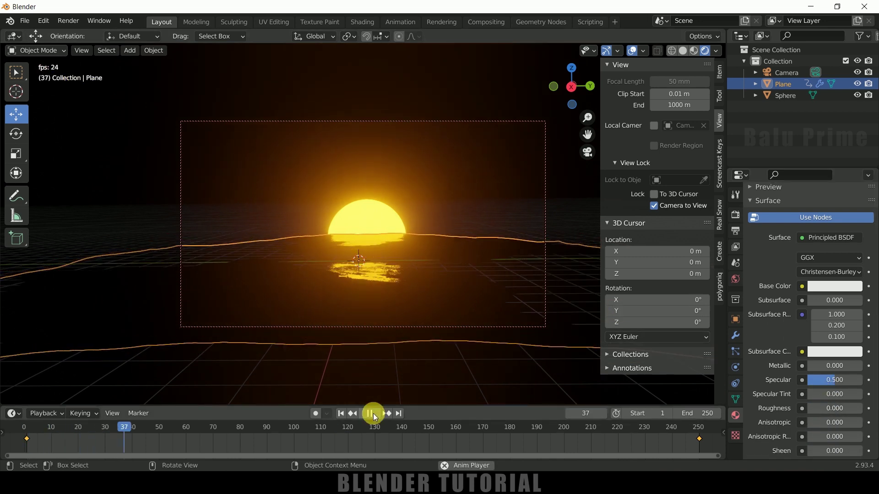
pyautogui.click(372, 414)
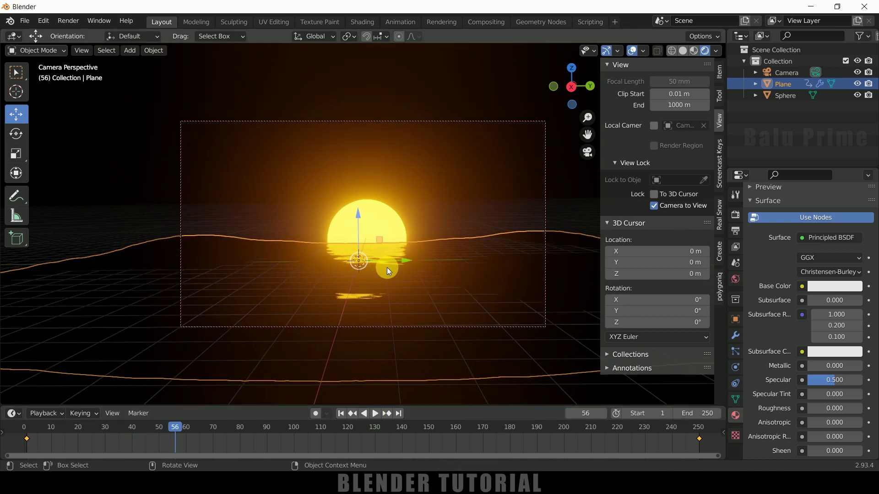
pyautogui.click(341, 413)
# Lower the sun below the horizon and keyframe its location at frame 1
pyautogui.click(391, 210)
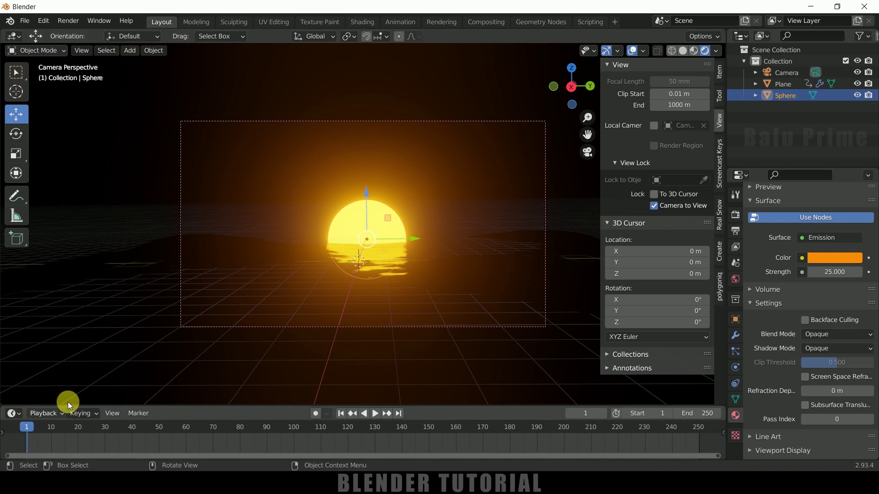
pyautogui.moveTo(364, 192); pyautogui.dragTo(365, 230)
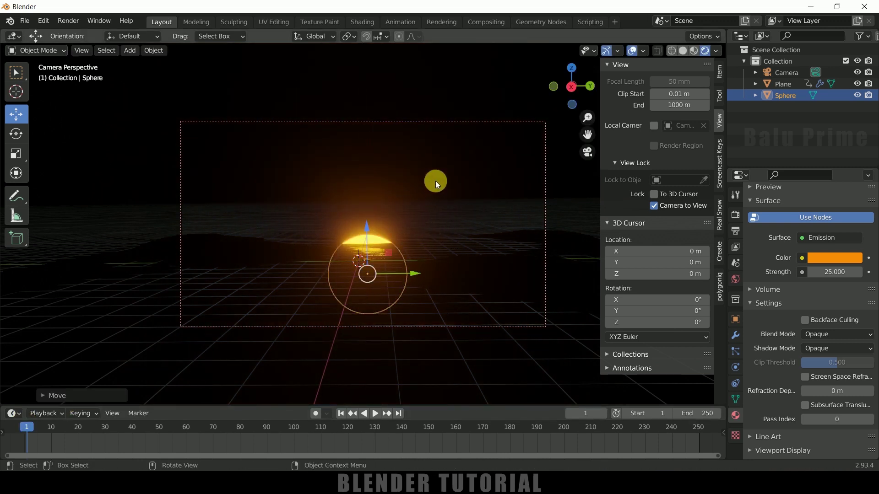
pyautogui.press('i')
pyautogui.click(405, 181)
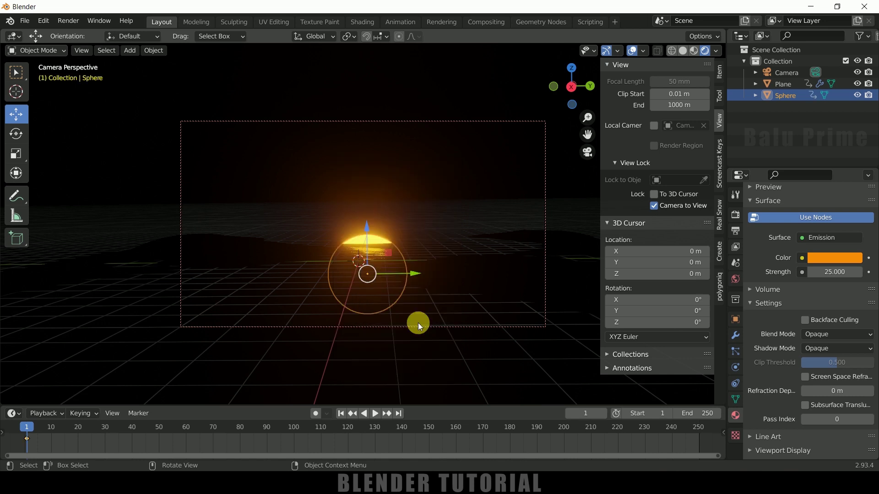
# At frame 250, raise the sun above the horizon and keyframe its location
pyautogui.click(398, 414)
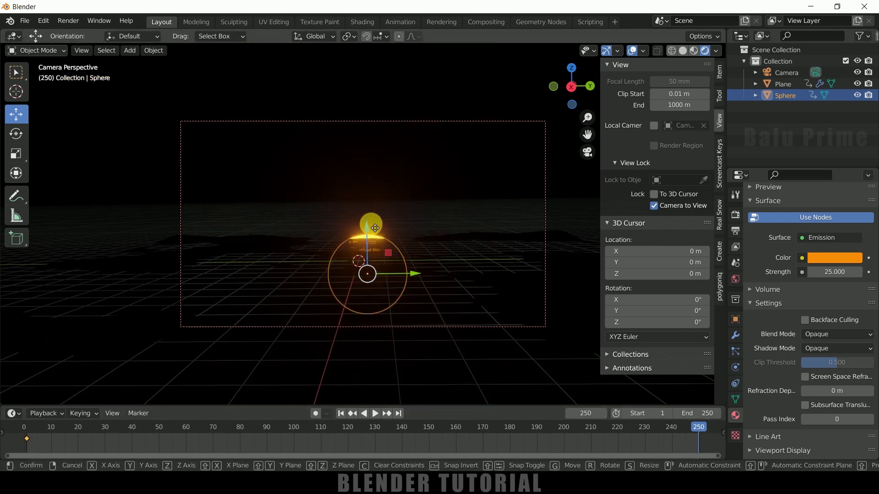
pyautogui.moveTo(376, 238); pyautogui.dragTo(434, 172)
pyautogui.press('i')
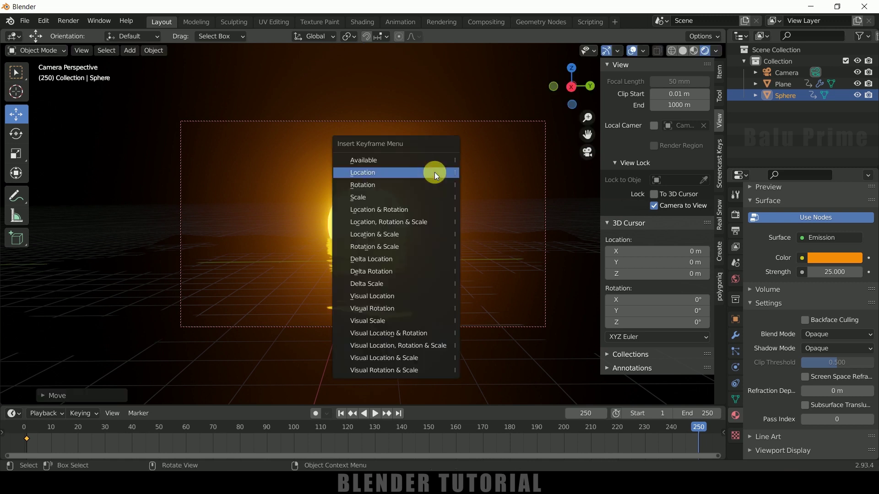
pyautogui.click(435, 172)
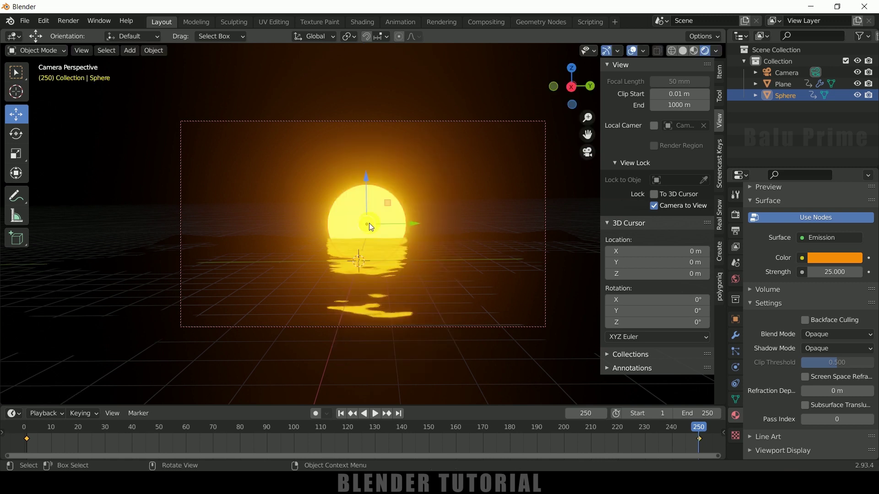
# Set the sun's location keyframes to Linear interpolation in the Graph Editor
pyautogui.click(14, 413)
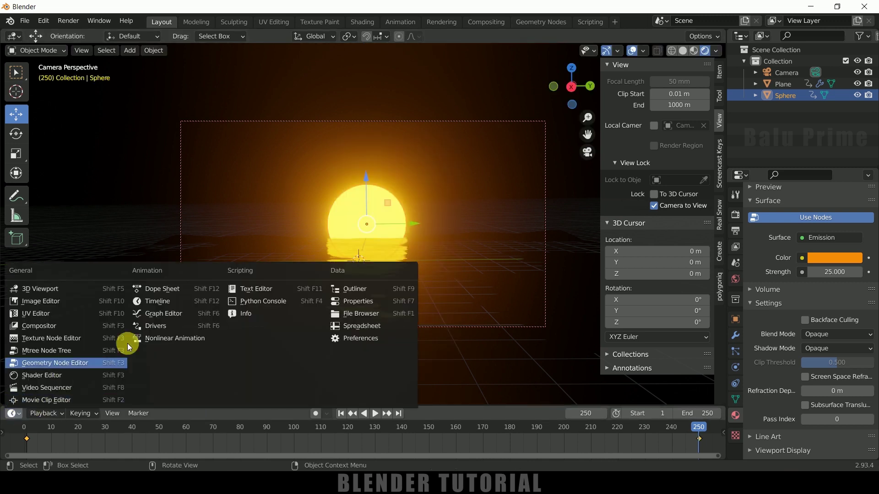
pyautogui.click(165, 315)
pyautogui.click(151, 413)
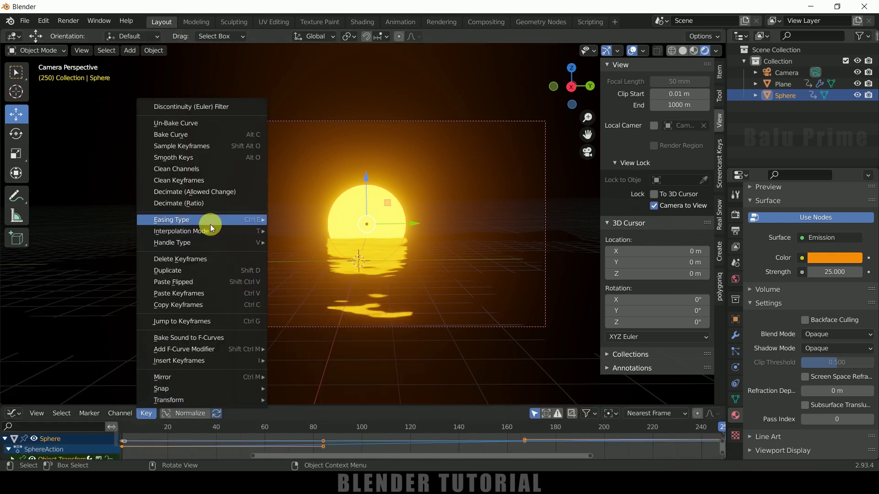
pyautogui.moveTo(196, 230)
pyautogui.click(296, 261)
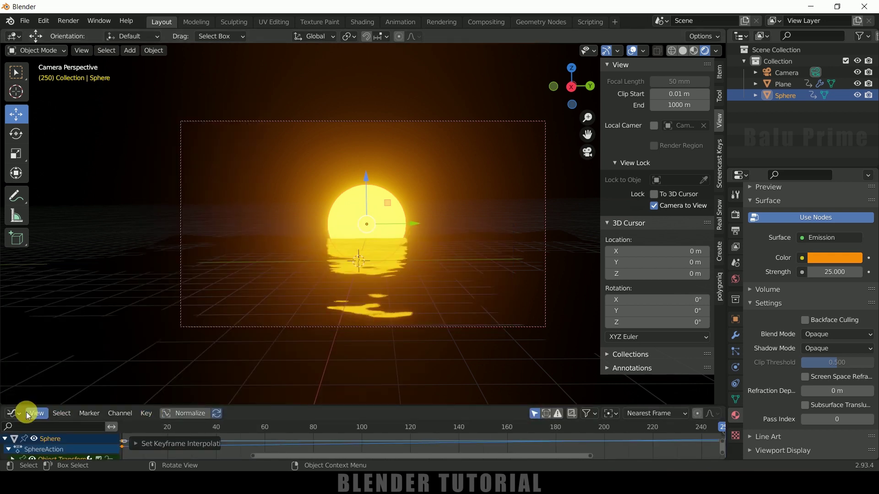
pyautogui.click(14, 413)
# Return to the timeline and play the sunrise animation
pyautogui.click(158, 304)
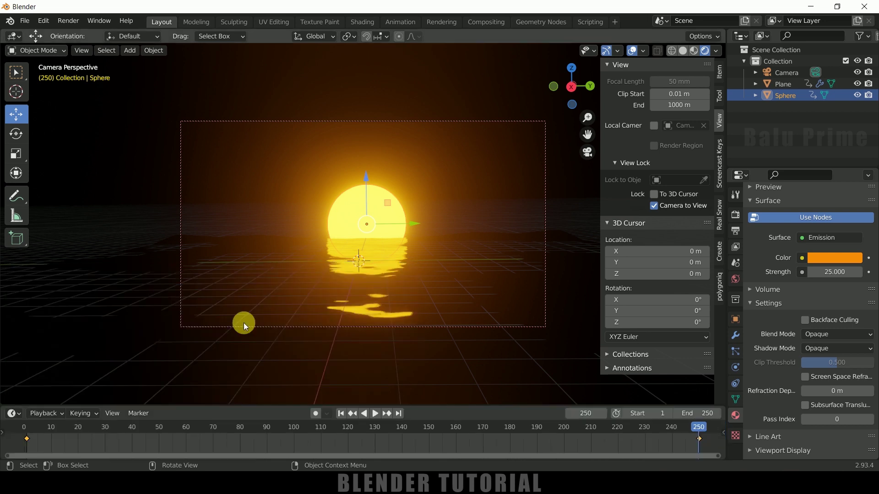
pyautogui.click(375, 413)
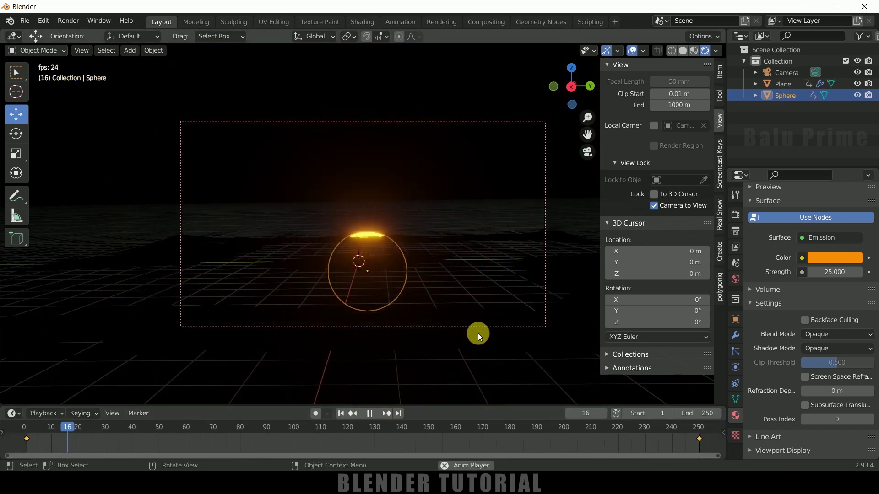